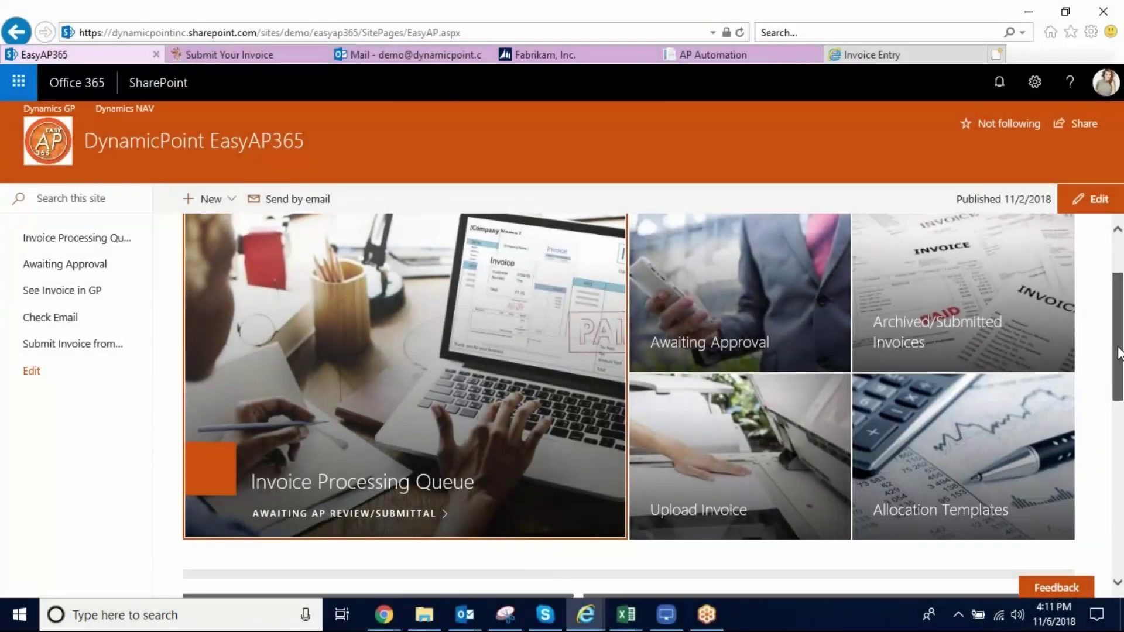
{"action": "left_click_drag", "start_coordinate": [1120, 351], "coordinate": [1122, 475]}
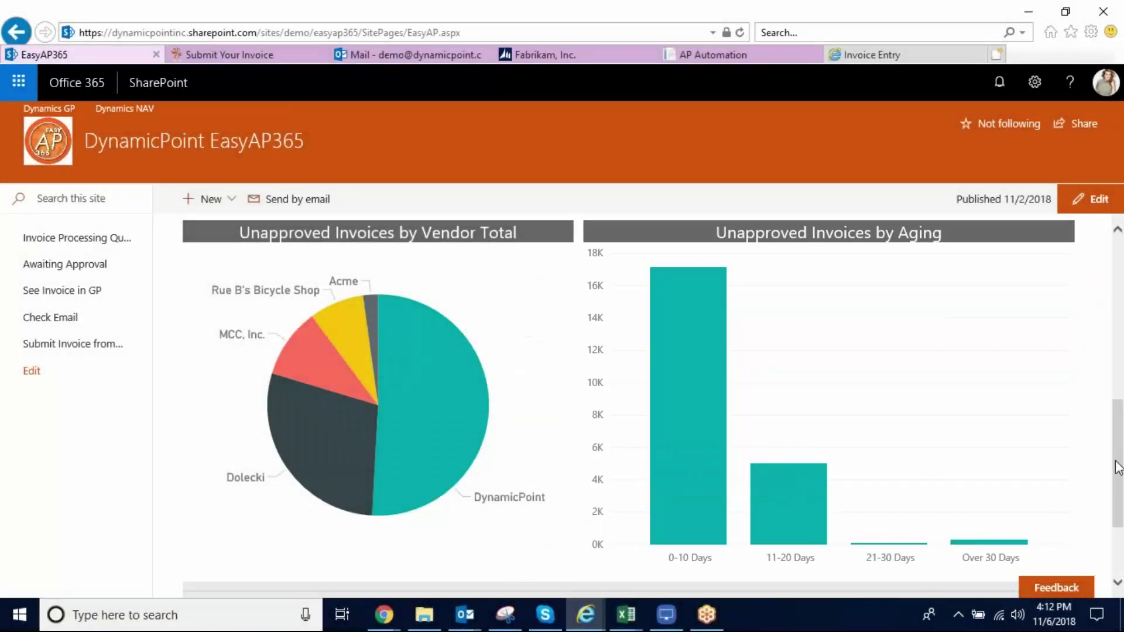
{"action": "scroll", "coordinate": [1120, 490], "scroll_direction": "down", "scroll_amount": 1}
{"action": "scroll", "coordinate": [1119, 489], "scroll_direction": "down", "scroll_amount": 2}
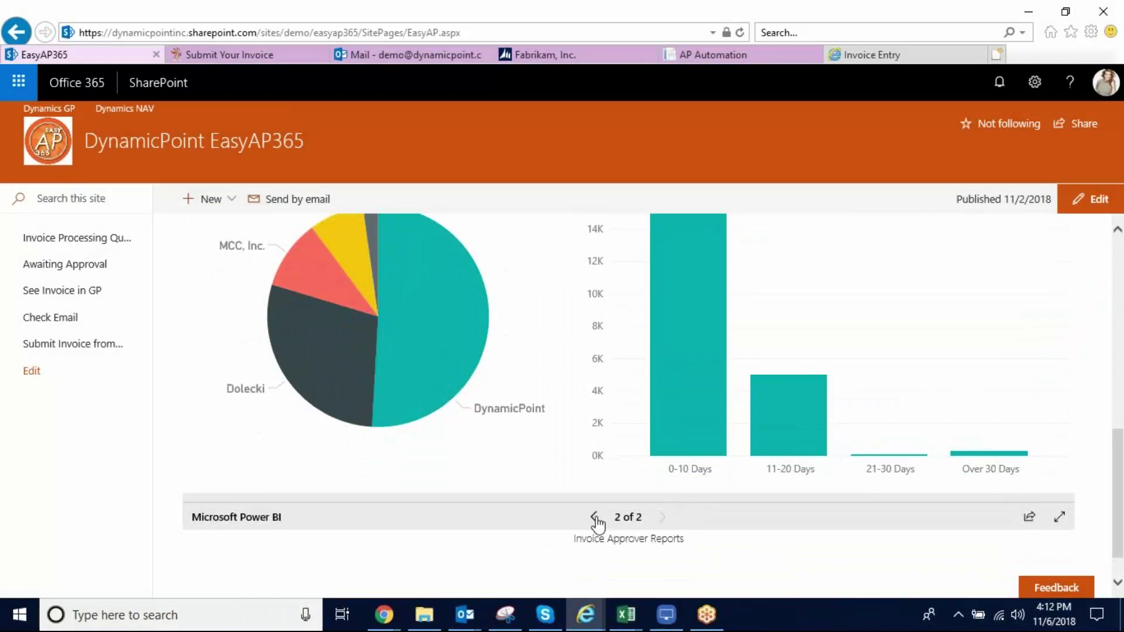
Step: Switch the Power BI report back to the Approver and Aging By Approver charts page
{"action": "left_click", "coordinate": [663, 519]}
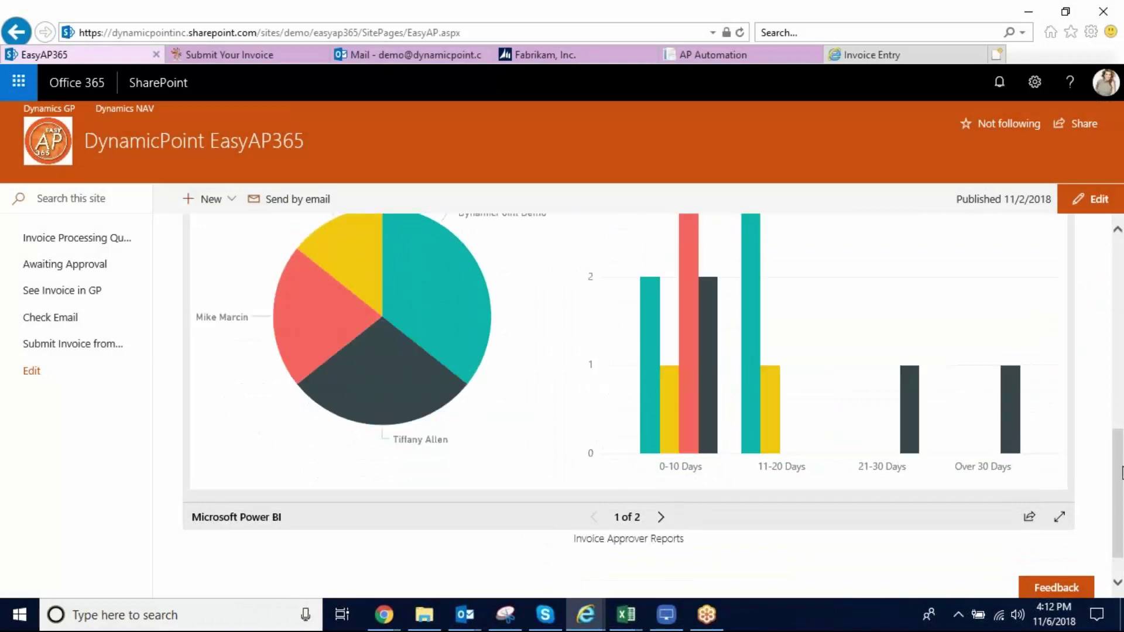
{"action": "left_click_drag", "start_coordinate": [1122, 474], "coordinate": [1122, 440]}
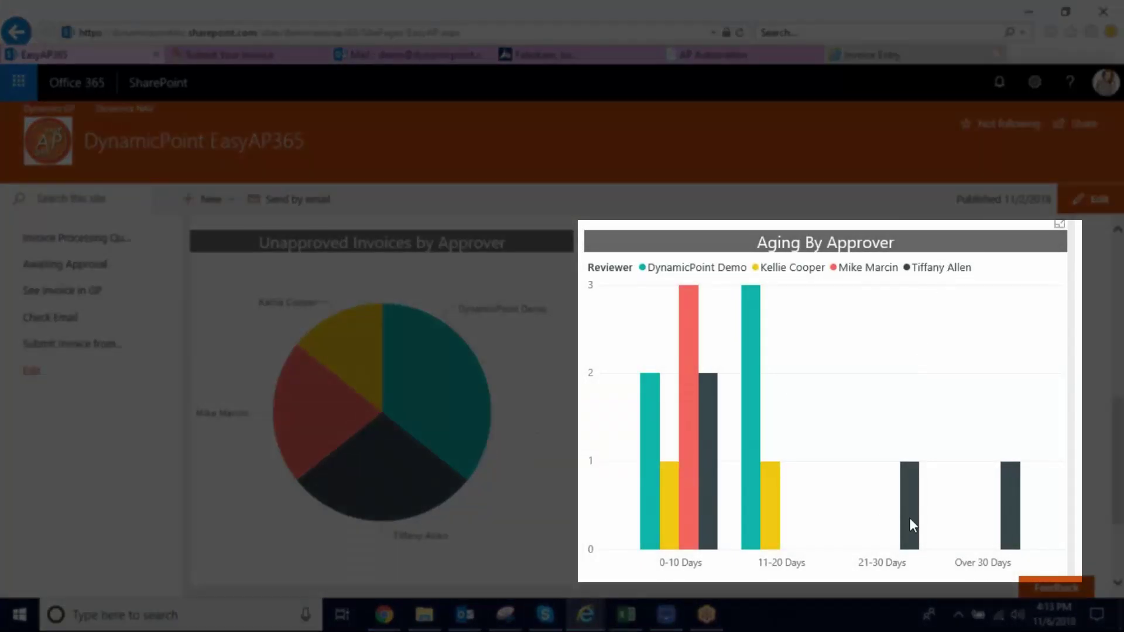
{"action": "mouse_move", "coordinate": [1011, 409]}
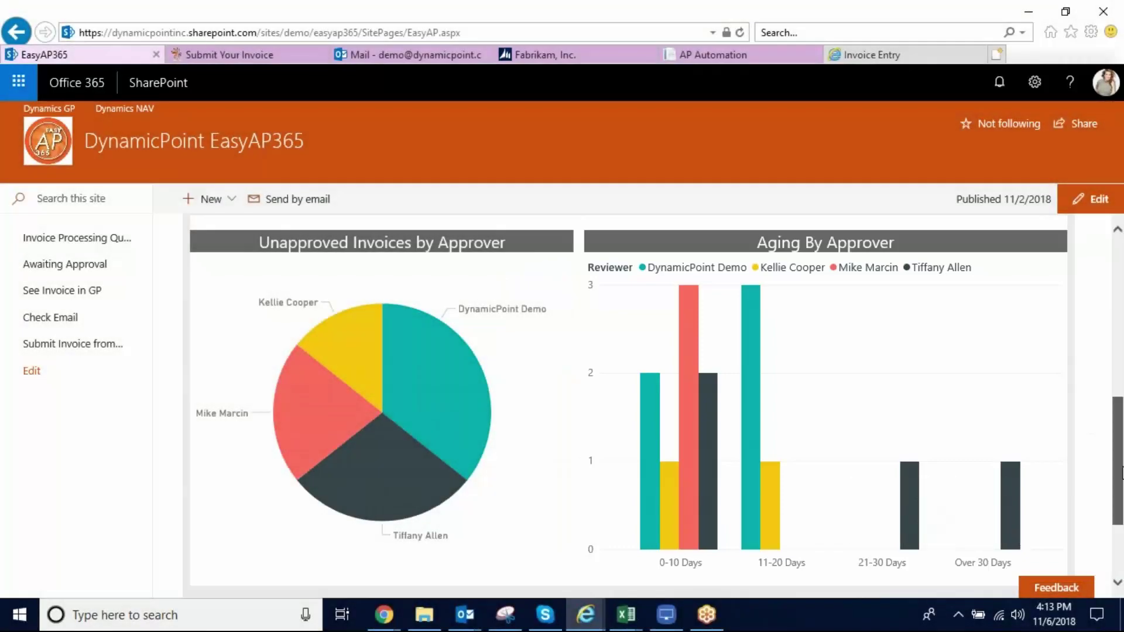
{"action": "mouse_move", "coordinate": [1122, 474]}
{"action": "left_mouse_down"}
{"action": "mouse_move", "coordinate": [1121, 292]}
{"action": "mouse_move", "coordinate": [1121, 331]}
{"action": "left_mouse_up"}
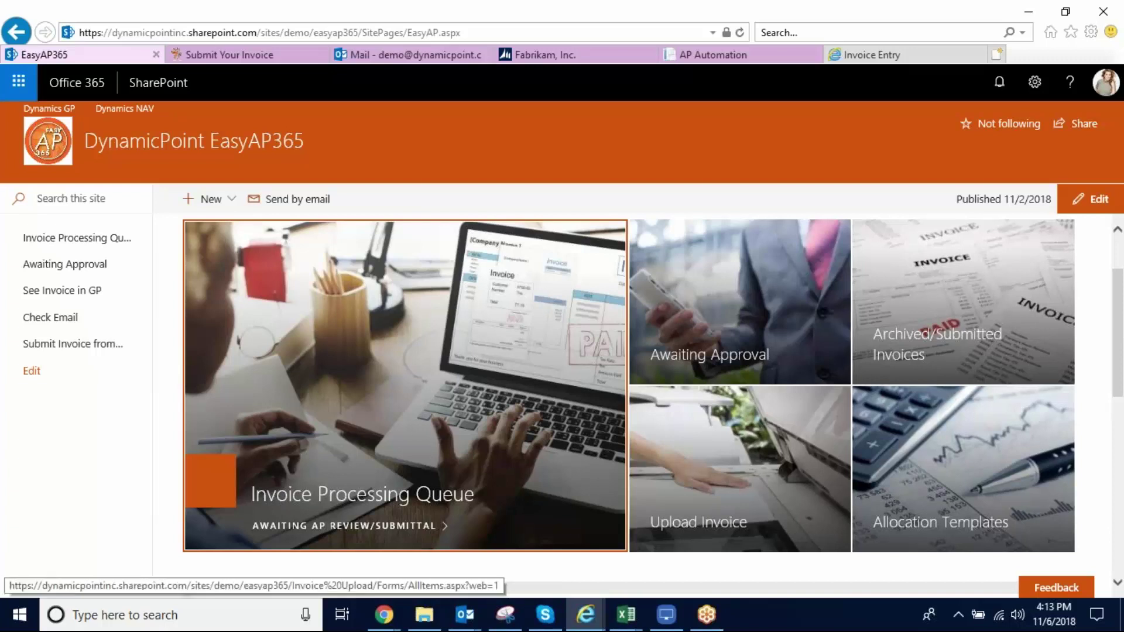
{"action": "mouse_move", "coordinate": [465, 615]}
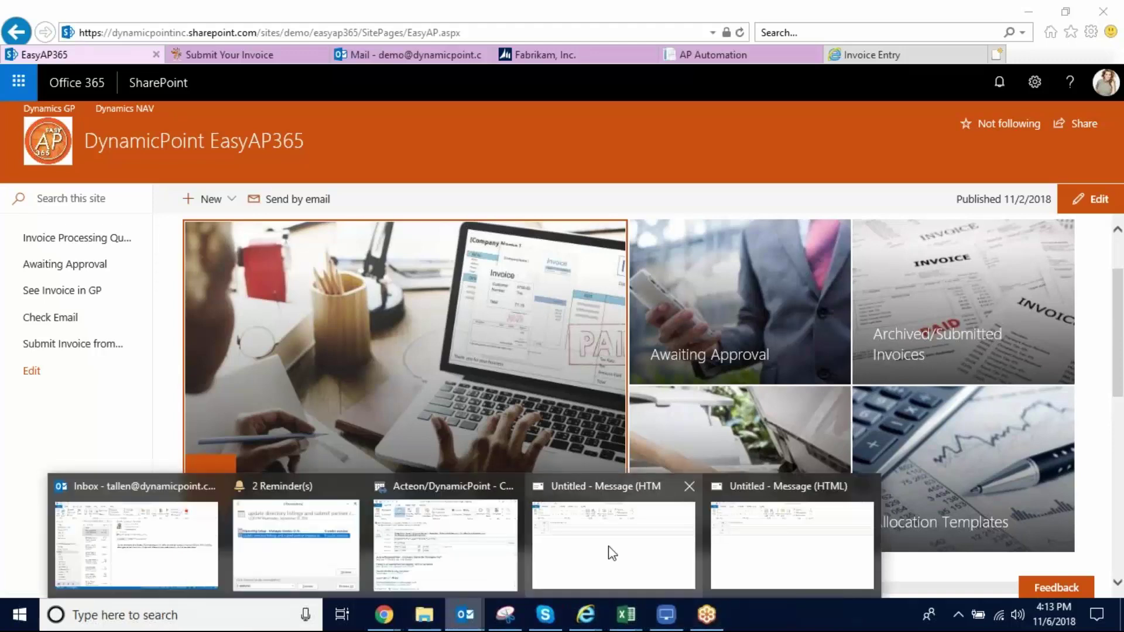
Step: Address a new message to the AP automation mailbox with subject 'November 2018 Invoice'
{"action": "left_click", "coordinate": [610, 553]}
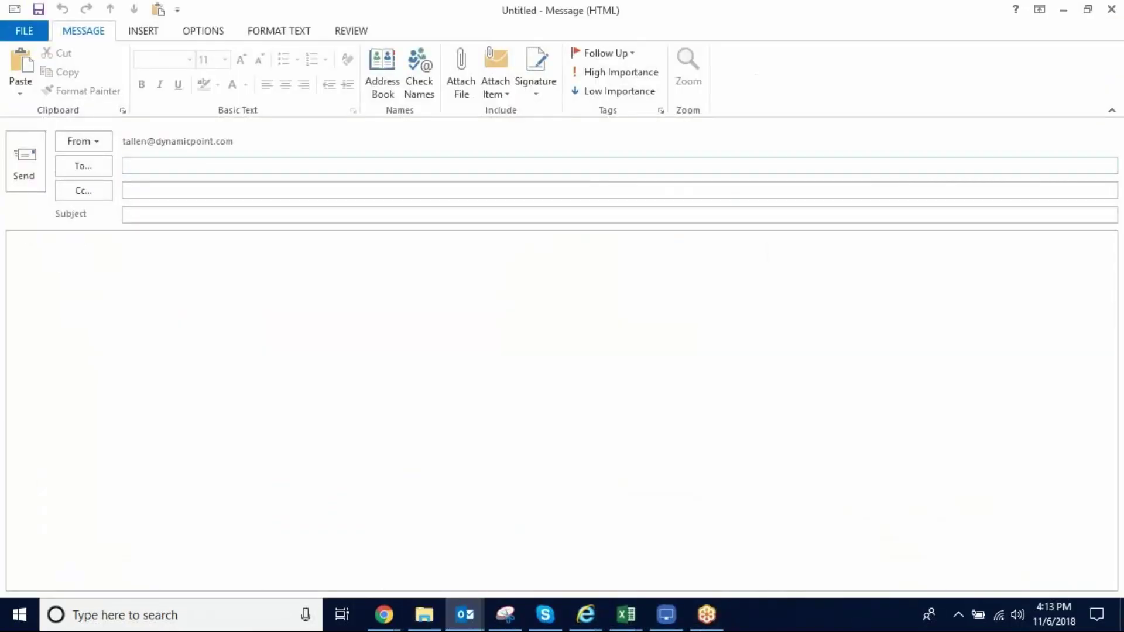
{"action": "type", "text": "ap"}
{"action": "key", "text": "Return"}
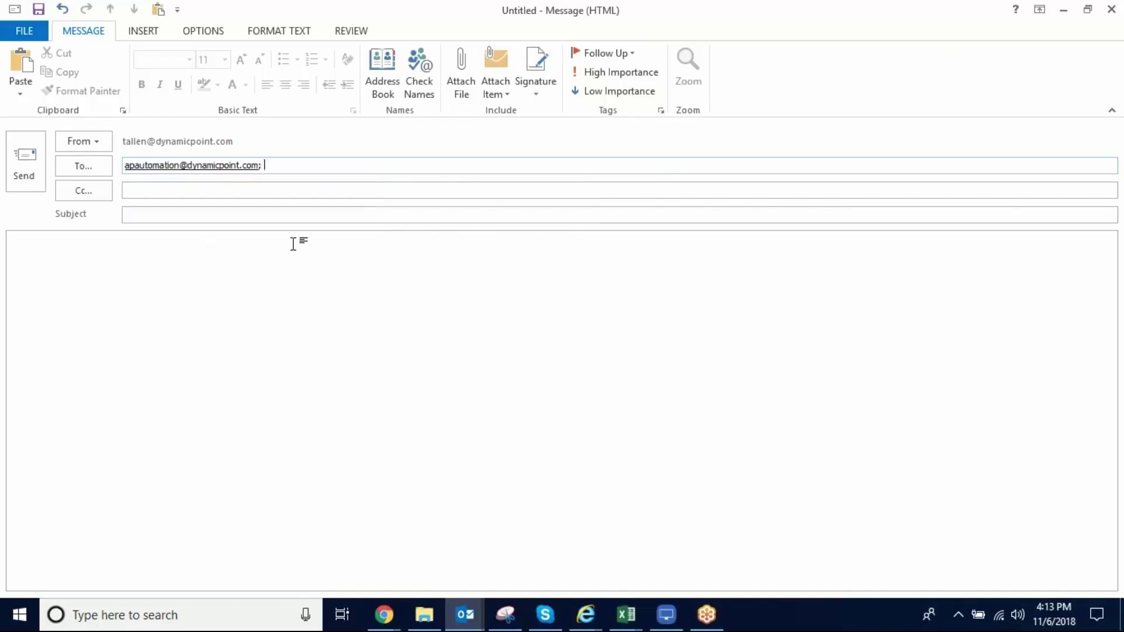
{"action": "left_click", "coordinate": [287, 217]}
{"action": "type", "text": "November 2018 Invoice"}
Step: Attach DP INV 11618.pdf to the November 2018 Invoice email and send it
{"action": "left_click", "coordinate": [464, 68]}
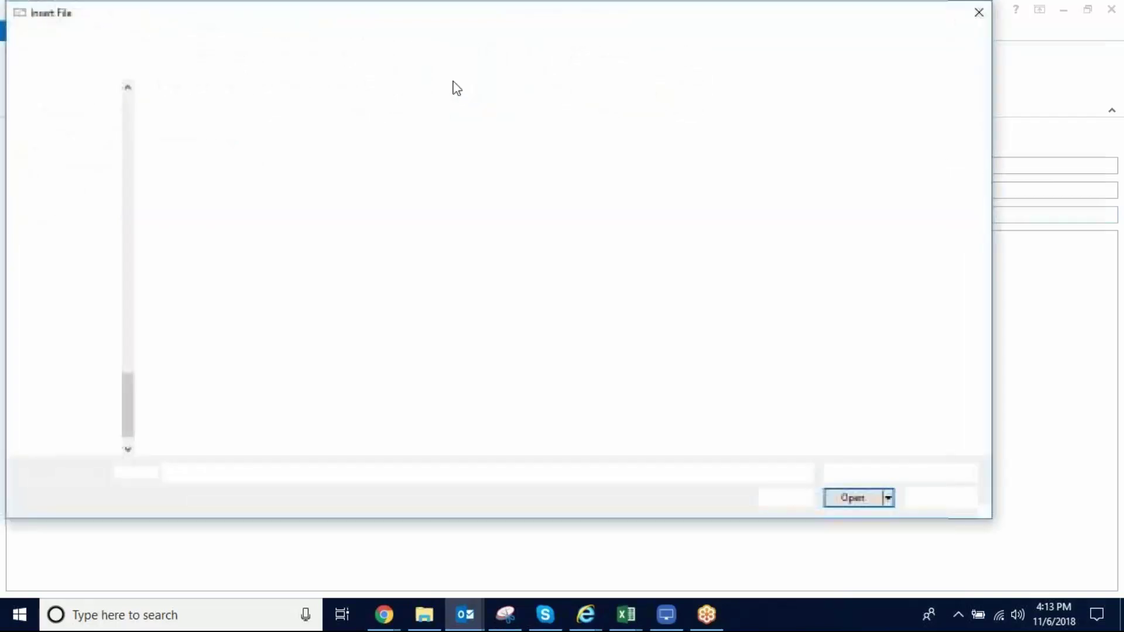
{"action": "double_click", "coordinate": [472, 132]}
{"action": "left_click", "coordinate": [321, 409]}
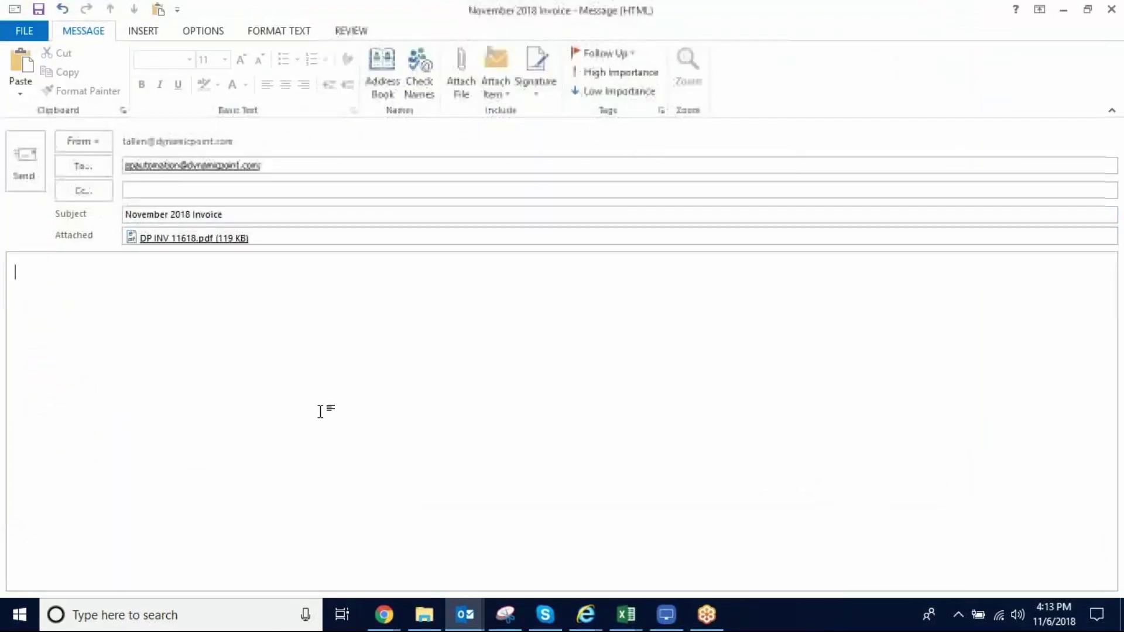
{"action": "left_click", "coordinate": [27, 169]}
{"action": "mouse_move", "coordinate": [465, 615]}
{"action": "left_click", "coordinate": [637, 562]}
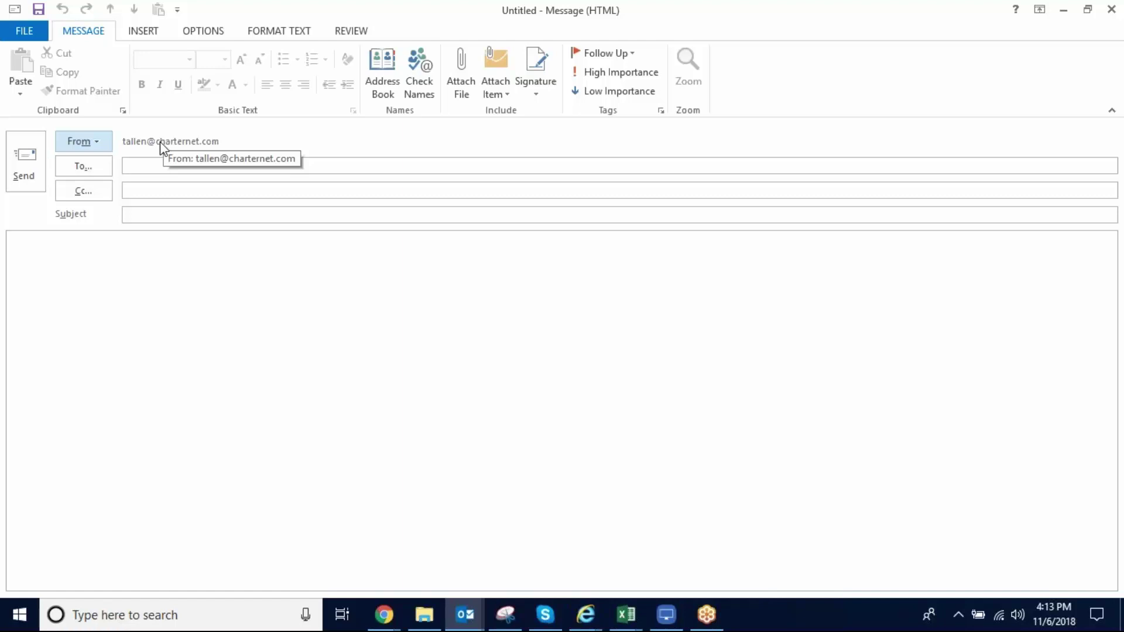
Step: Address the new message to the AP automation mailbox with subject 'Inner City'
{"action": "left_click", "coordinate": [173, 165]}
{"action": "type", "text": "ap"}
{"action": "key", "text": "Return"}
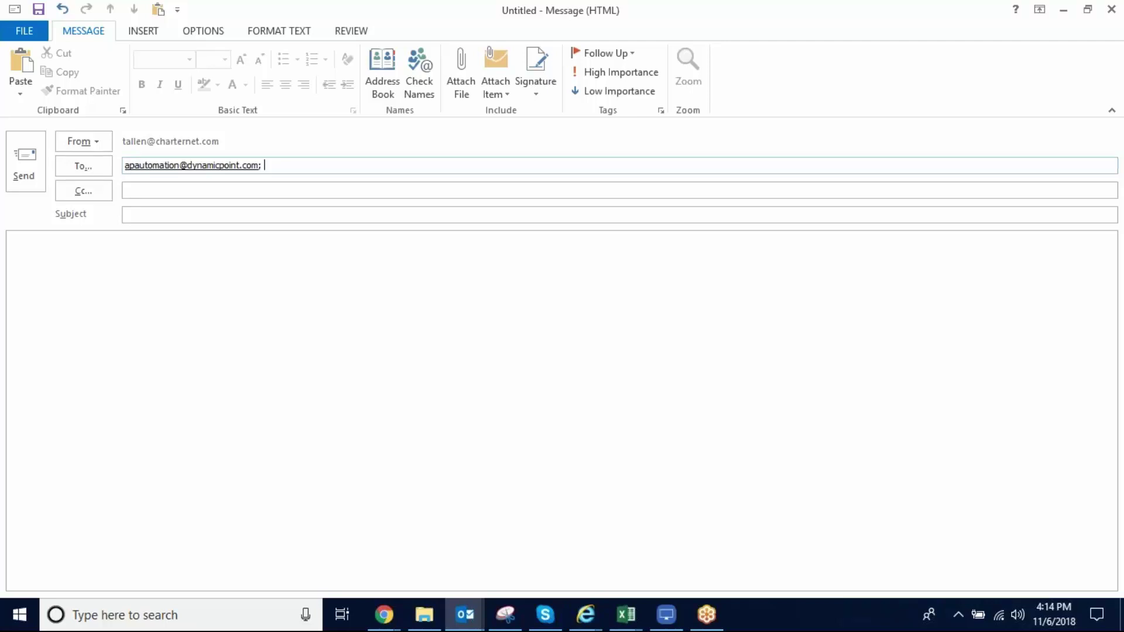
{"action": "left_click", "coordinate": [196, 215]}
{"action": "type", "text": "Inner City"}
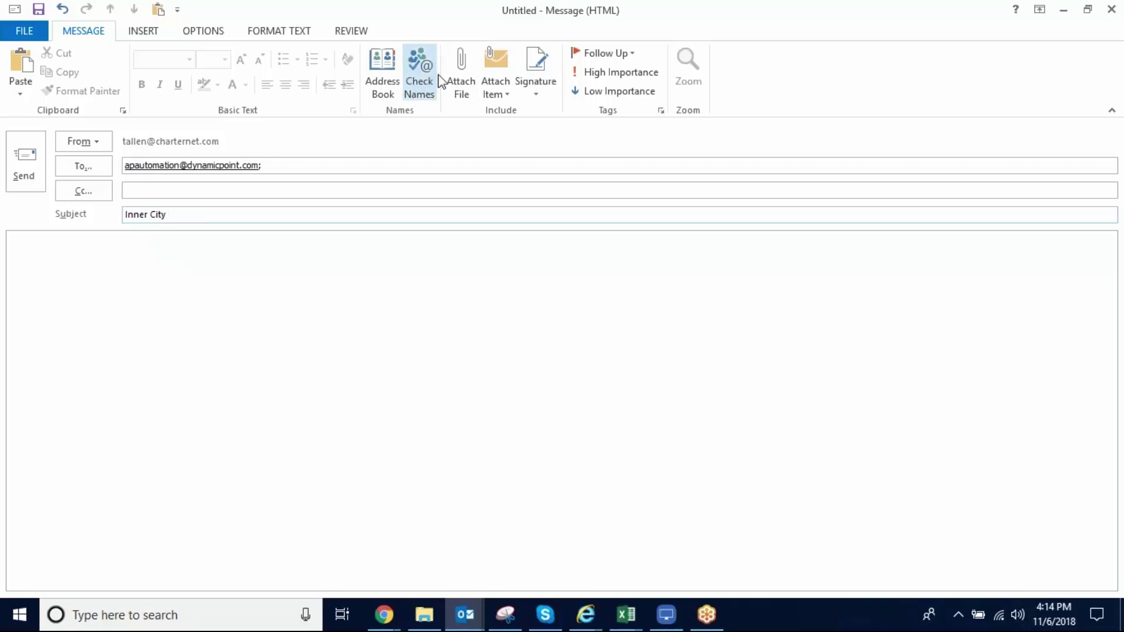
Step: Attach the InnerCity invoice PNG to the Inner City email and send it
{"action": "left_click", "coordinate": [461, 82]}
{"action": "double_click", "coordinate": [555, 150]}
{"action": "left_click", "coordinate": [11, 174]}
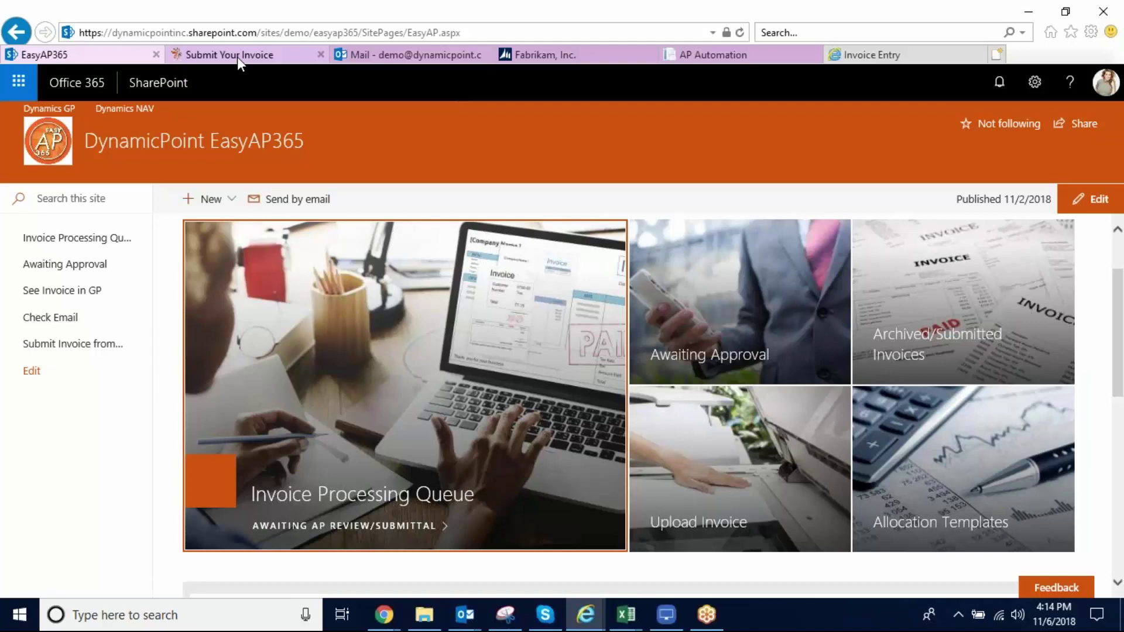
Step: Fill the Submit Your Invoice form with company, email, invoice number dpinv1118 and amount $4,000.00
{"action": "left_click", "coordinate": [237, 58]}
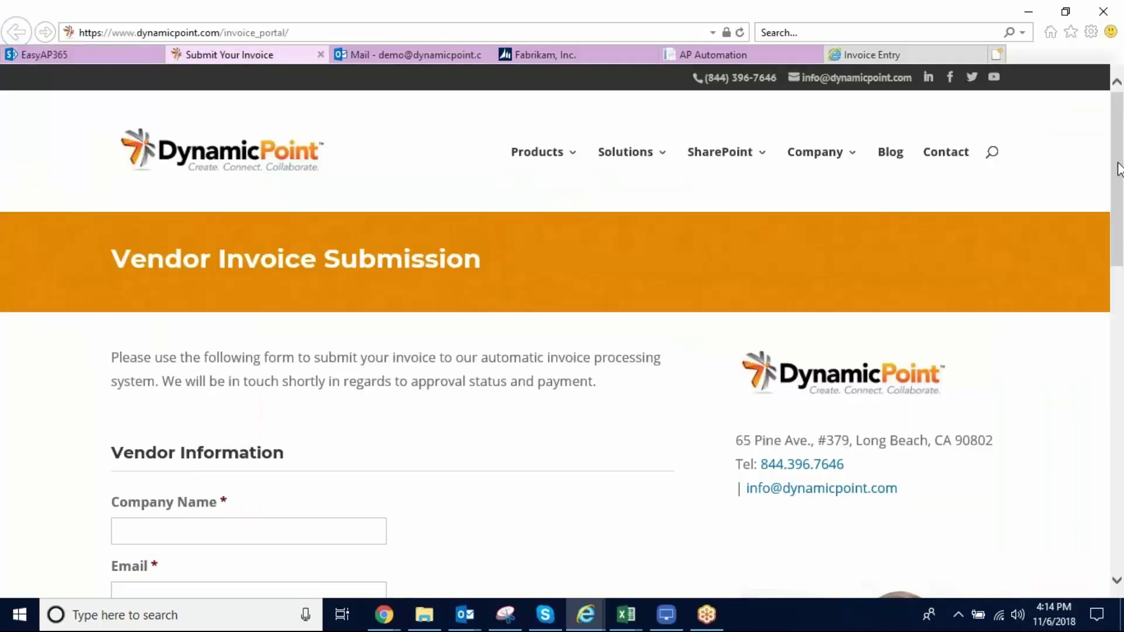
{"action": "left_click_drag", "start_coordinate": [1118, 171], "coordinate": [1121, 237]}
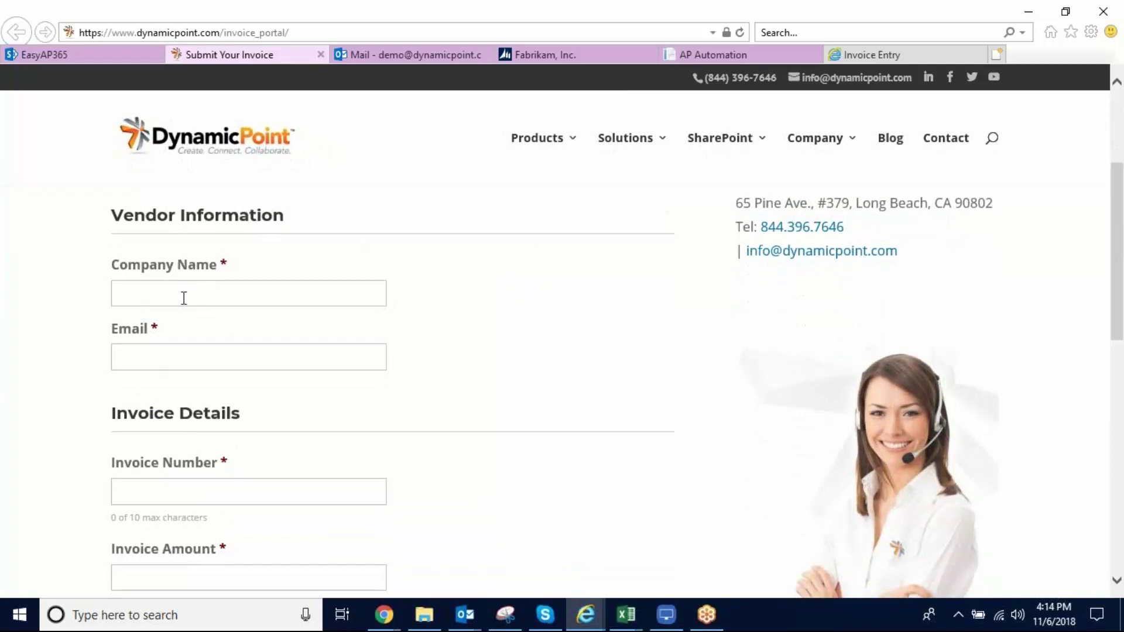
{"action": "left_click", "coordinate": [207, 296]}
{"action": "type", "text": "DynamicPoint"}
{"action": "key", "text": "Tab"}
{"action": "left_click_drag", "start_coordinate": [1117, 261], "coordinate": [1122, 338]}
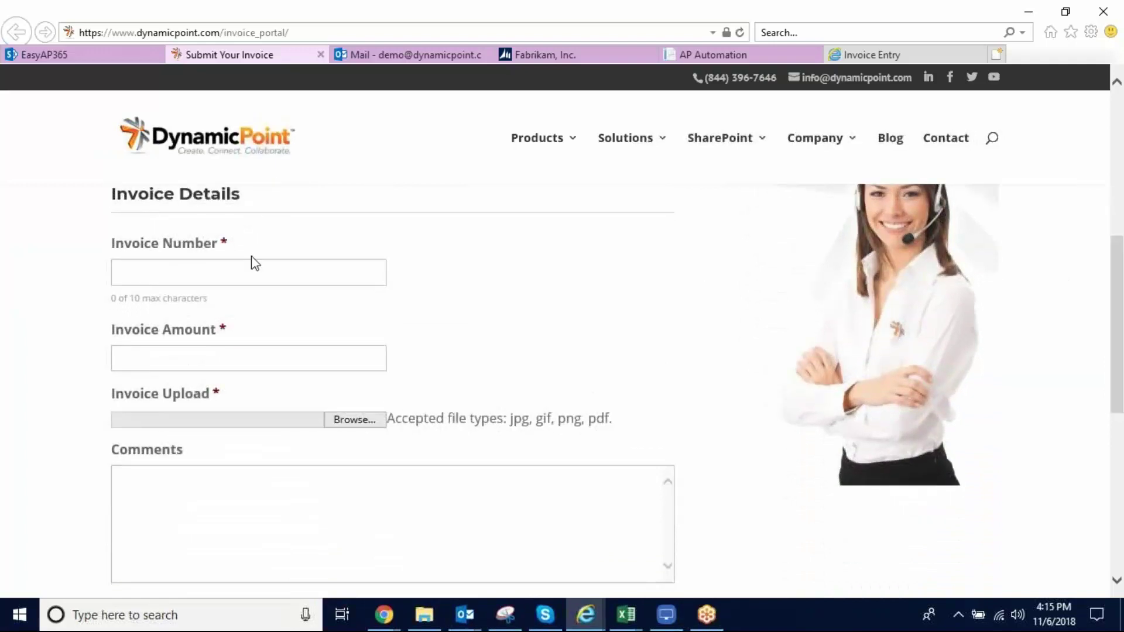
{"action": "left_click", "coordinate": [252, 268]}
{"action": "type", "text": "dpinv11"}
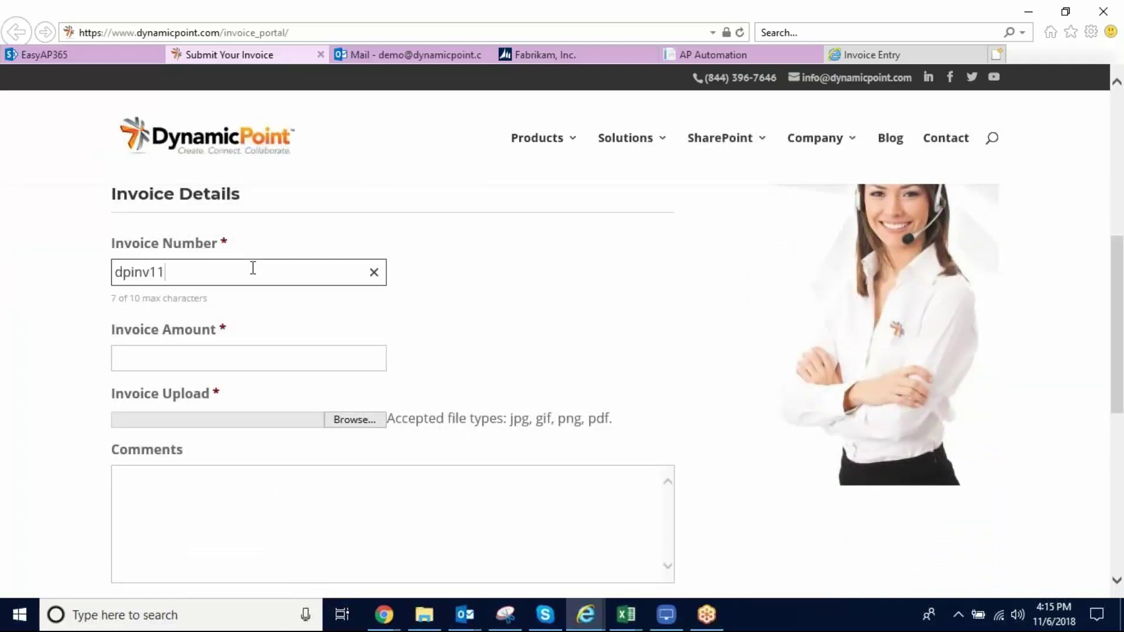
{"action": "type", "text": "18"}
{"action": "left_click", "coordinate": [237, 360]}
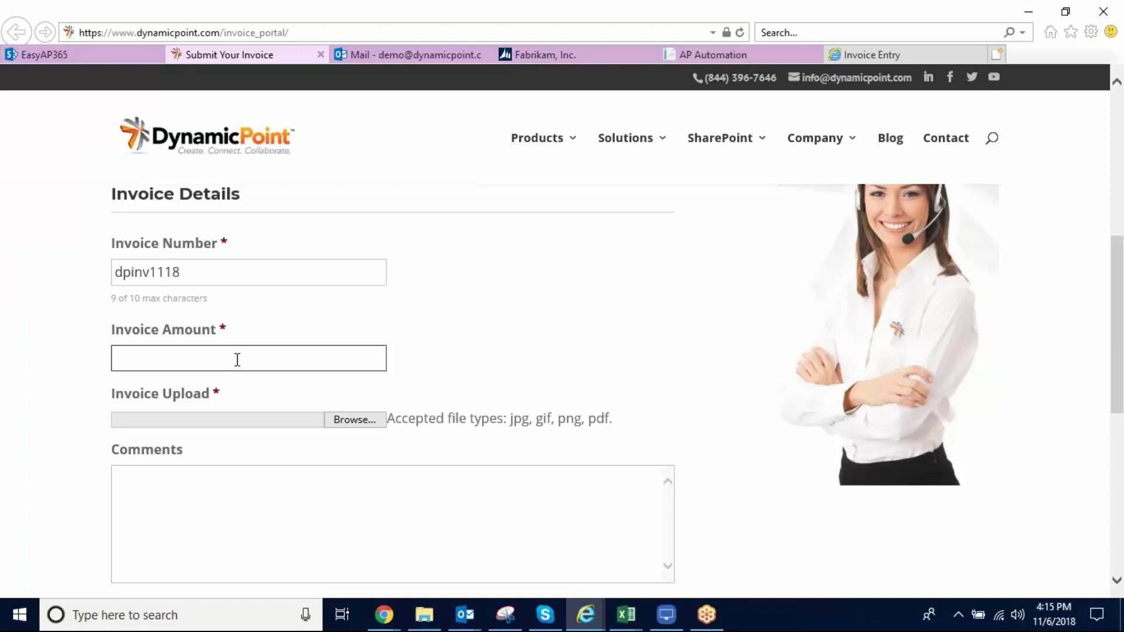
{"action": "type", "text": "4000.00"}
Step: Upload Acme Invoice 1162018.pdf, add a comment, and submit the invoice form
{"action": "left_click", "coordinate": [377, 424]}
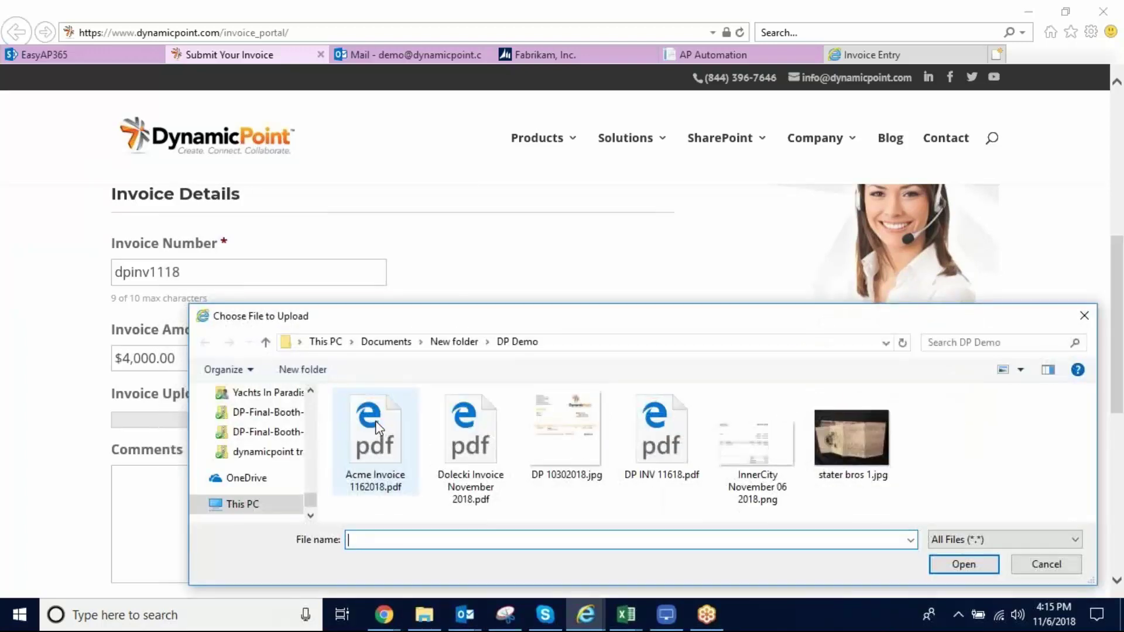
{"action": "double_click", "coordinate": [378, 430]}
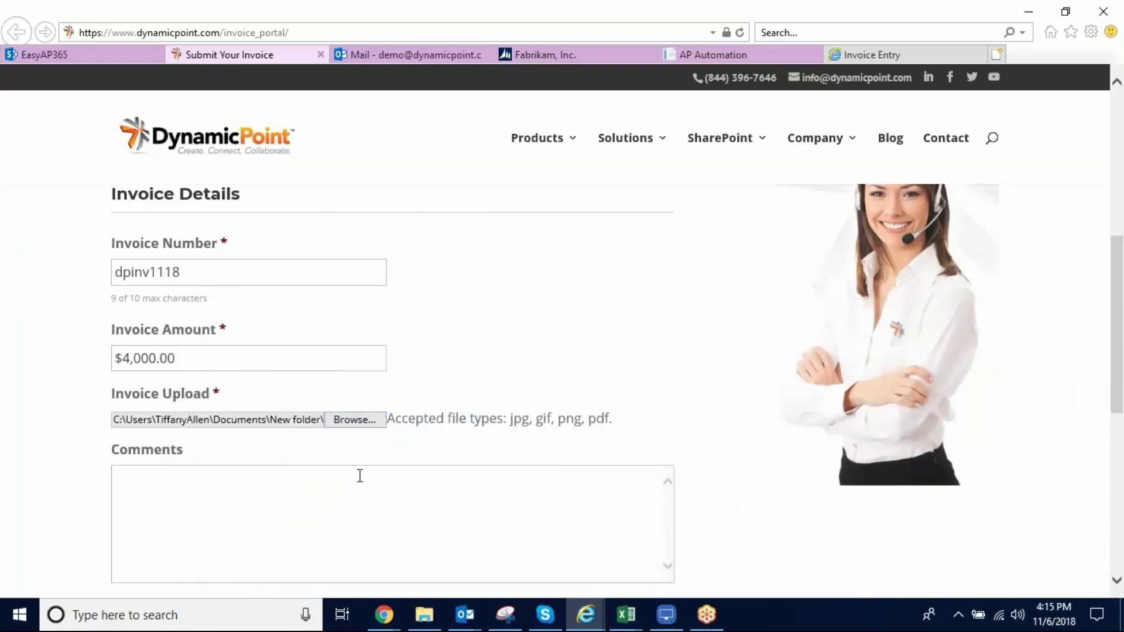
{"action": "left_click", "coordinate": [359, 476]}
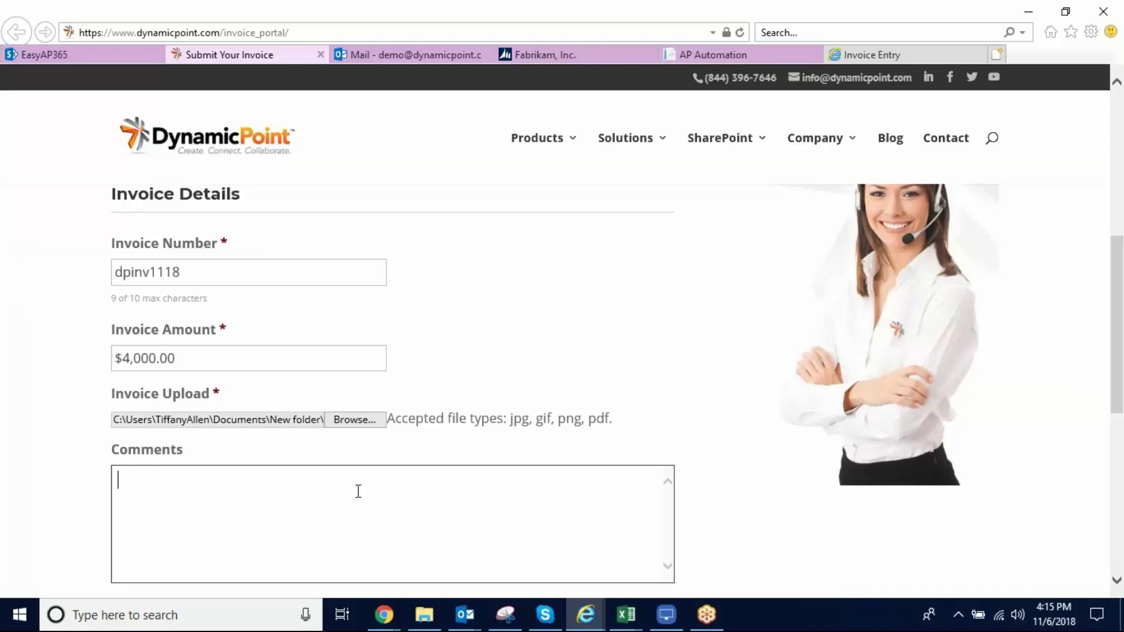
{"action": "type", "text": "Acme Invoice"}
{"action": "scroll", "coordinate": [357, 491], "scroll_direction": "down", "scroll_amount": 3}
{"action": "left_click", "coordinate": [136, 468]}
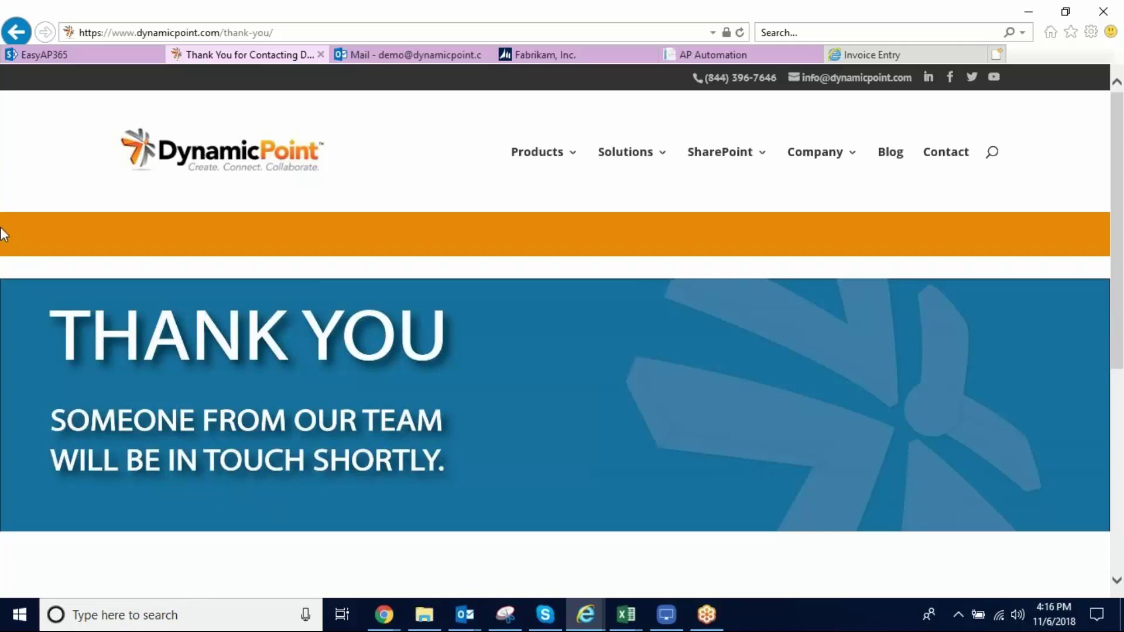
{"action": "left_click", "coordinate": [422, 56]}
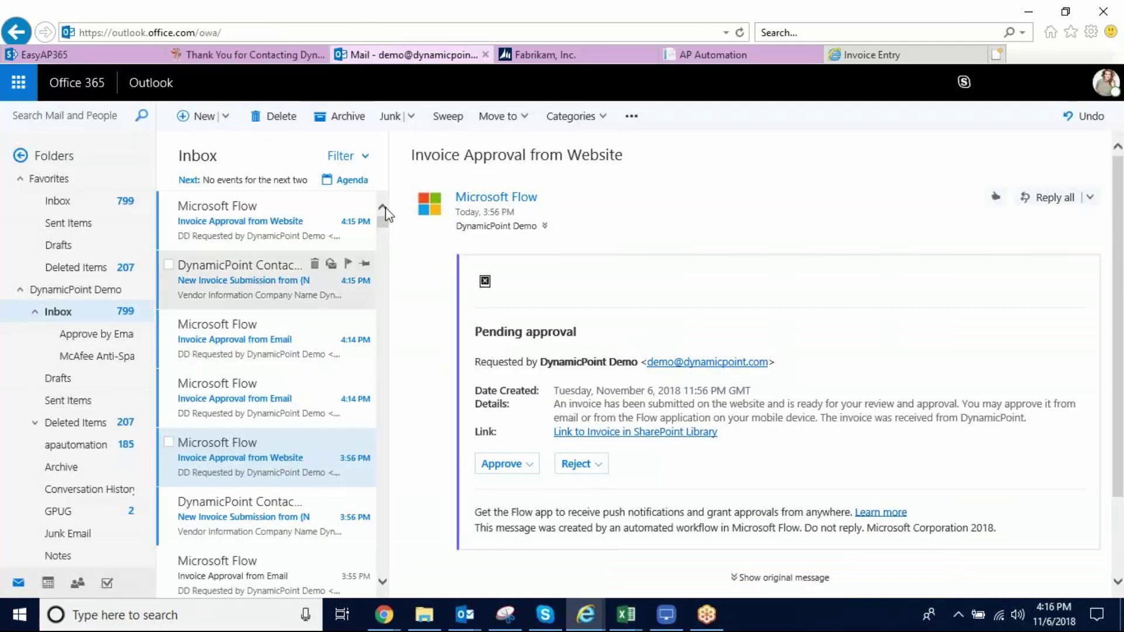
{"action": "left_click", "coordinate": [271, 334]}
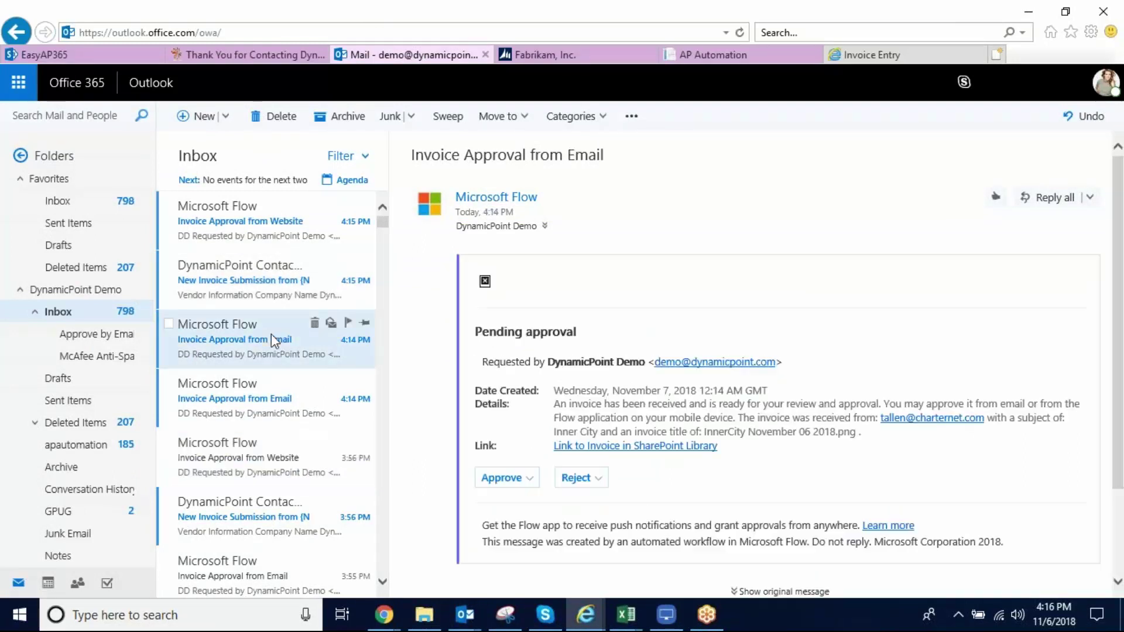
{"action": "triple_click", "coordinate": [560, 437]}
{"action": "left_click", "coordinate": [602, 439]}
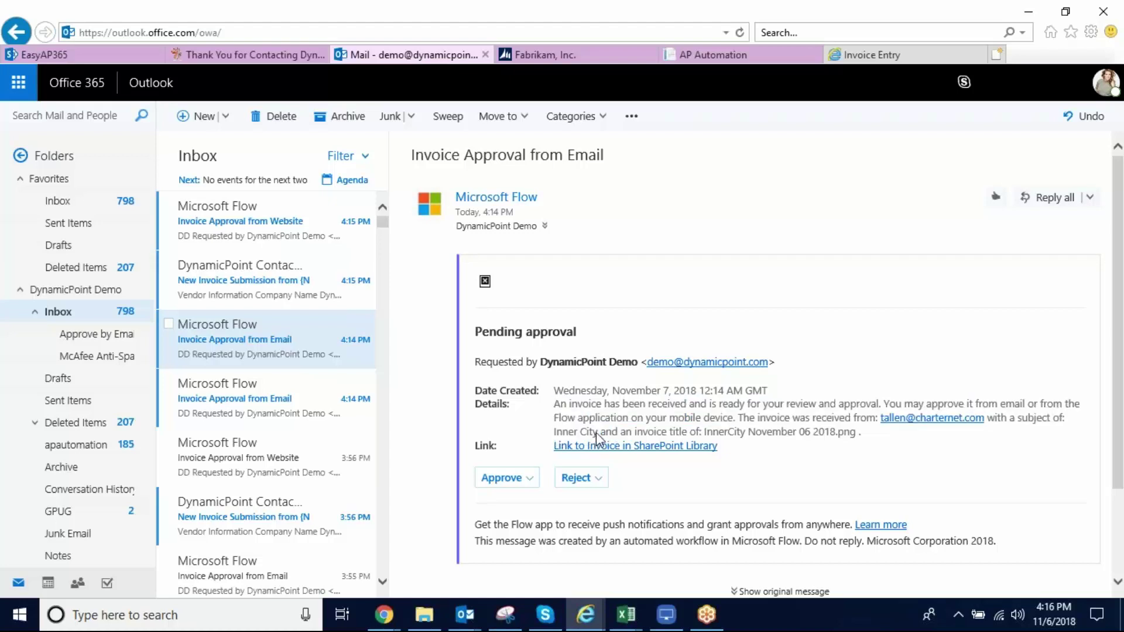
{"action": "left_click_drag", "start_coordinate": [602, 432], "coordinate": [573, 441]}
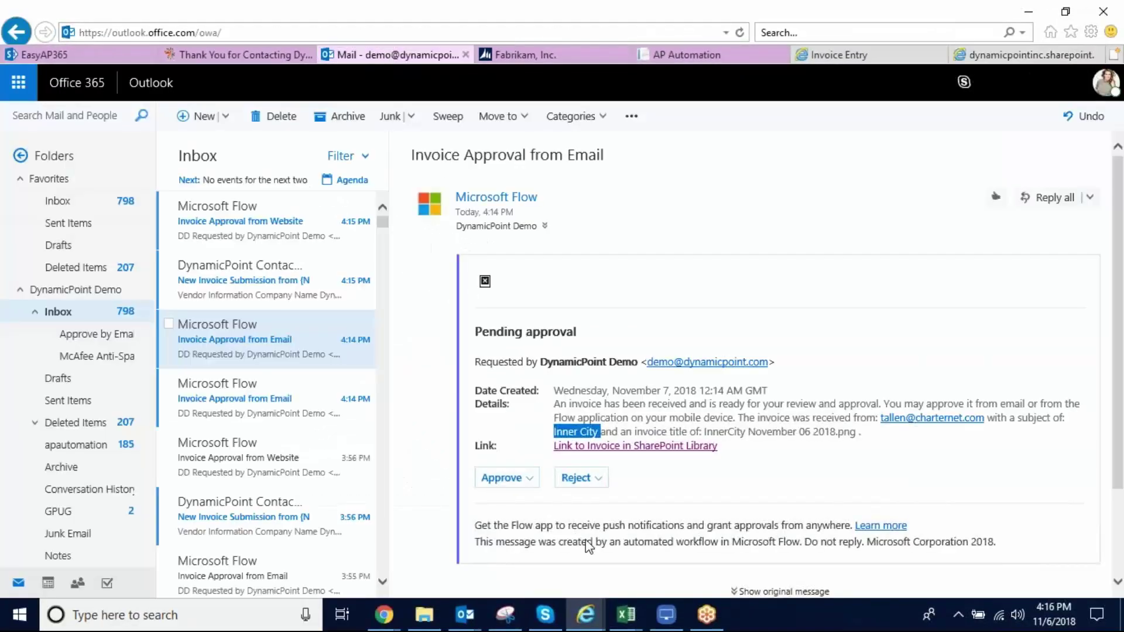
Step: Approve the Inner City invoice request with the reason 'perfect. approved.'
{"action": "left_click", "coordinate": [505, 477]}
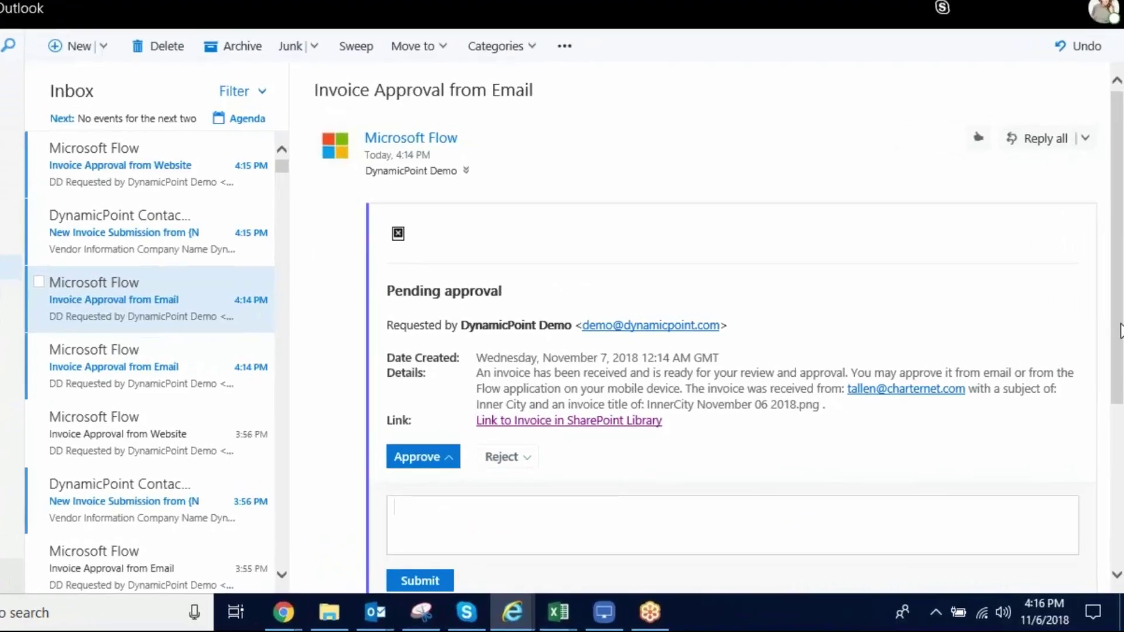
{"action": "left_click", "coordinate": [255, 389]}
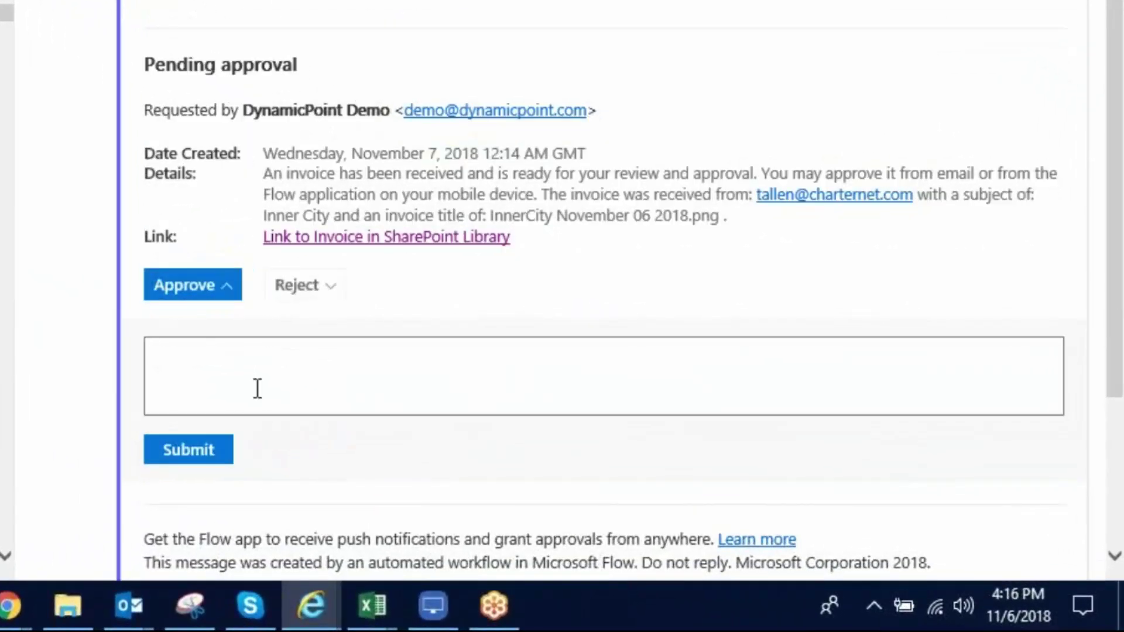
{"action": "type", "text": "perfect. approved."}
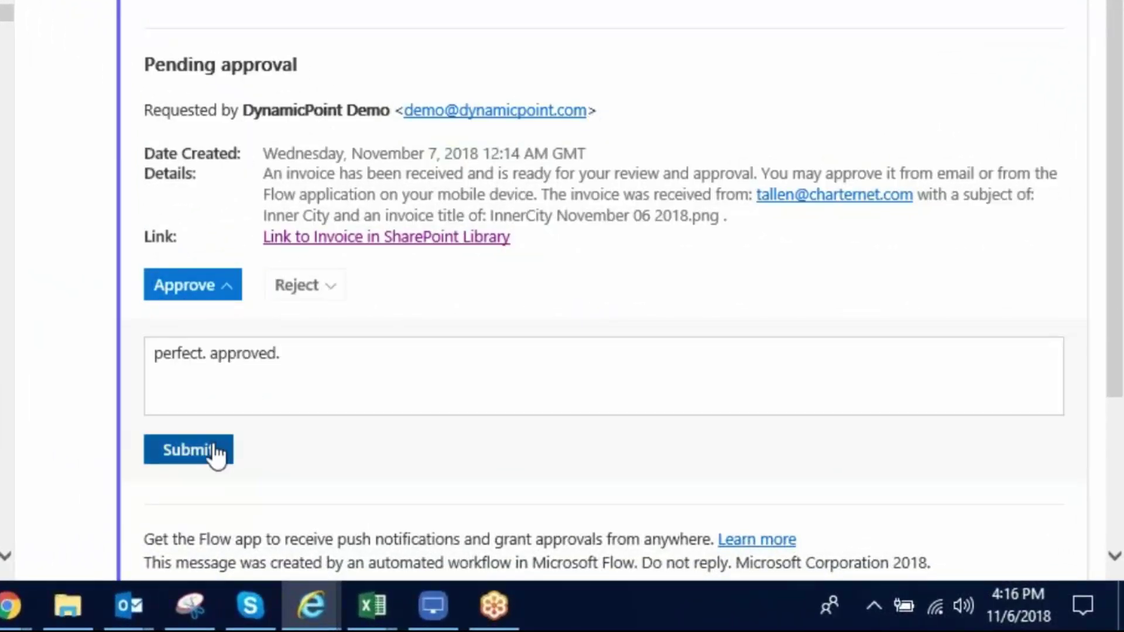
{"action": "left_click", "coordinate": [213, 451]}
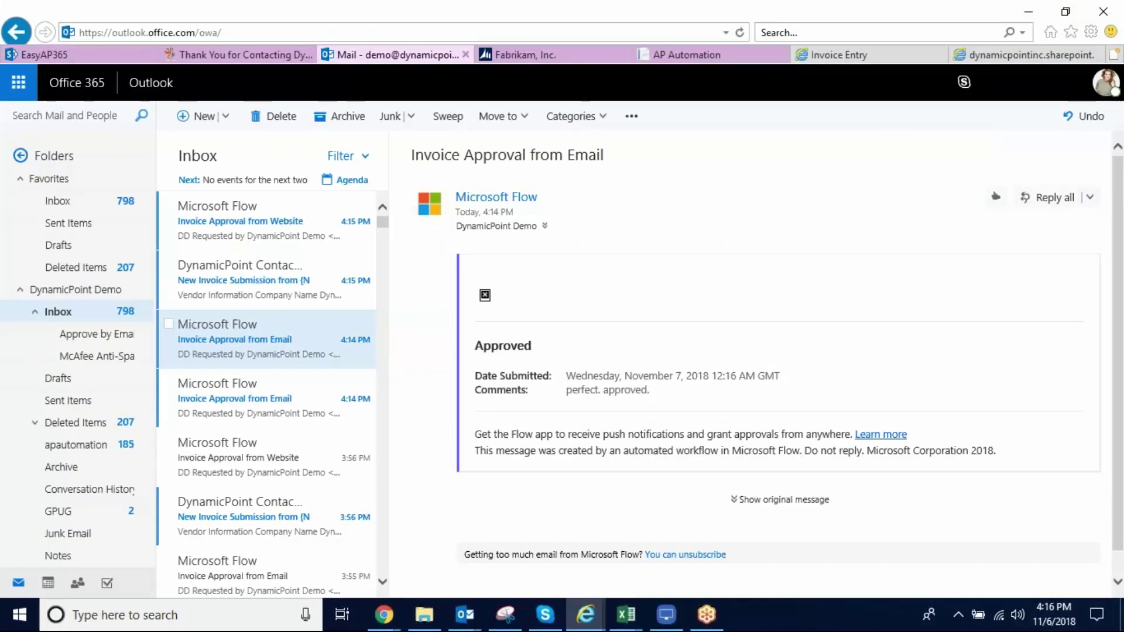
Step: Bring up the LonelyScreen AirPlay window showing the mirrored phone screen
{"action": "left_click", "coordinate": [667, 616]}
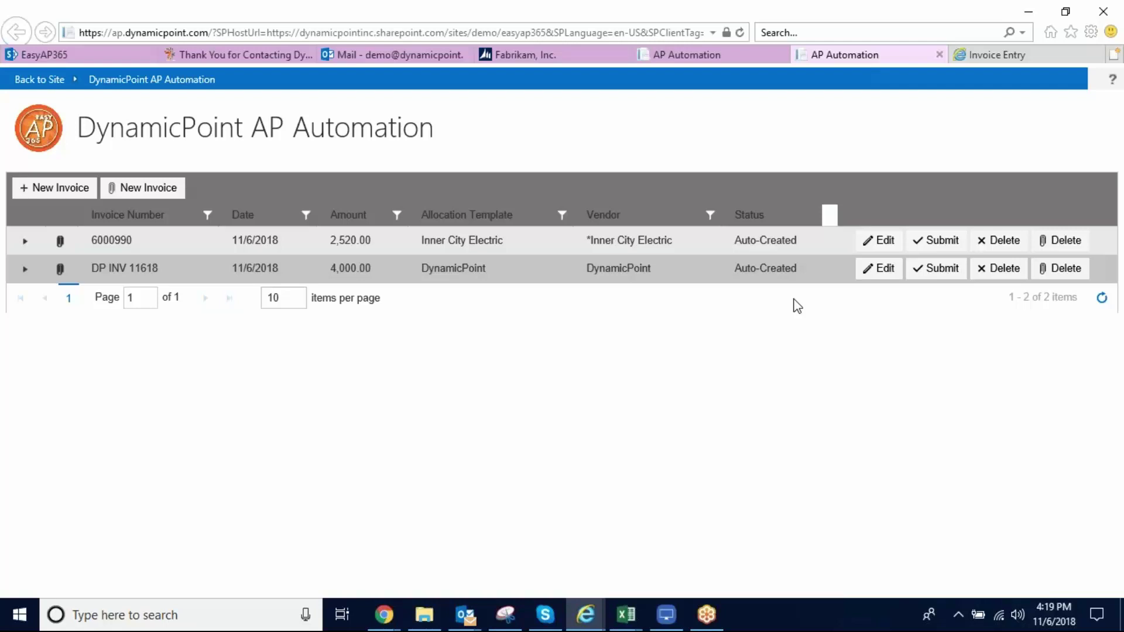
Step: Expand invoice 6000990 to reveal its 50% Administration and 50% IT allocation lines
{"action": "left_click", "coordinate": [27, 243]}
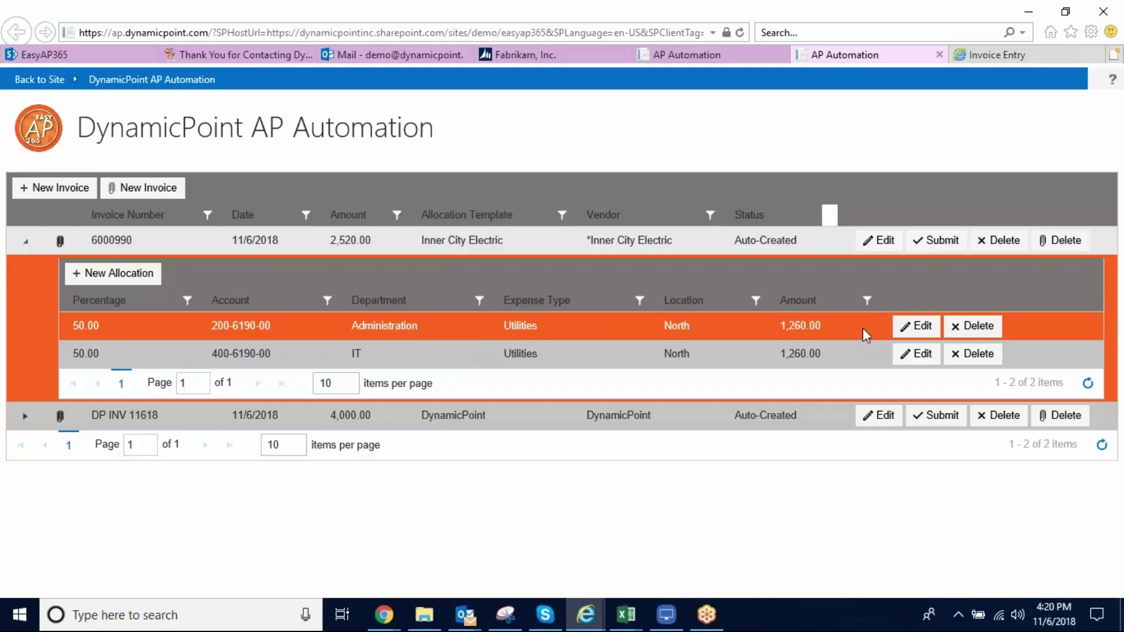
Step: Change the Administration allocation line of invoice 6000990 to 75 percent
{"action": "left_click", "coordinate": [917, 326]}
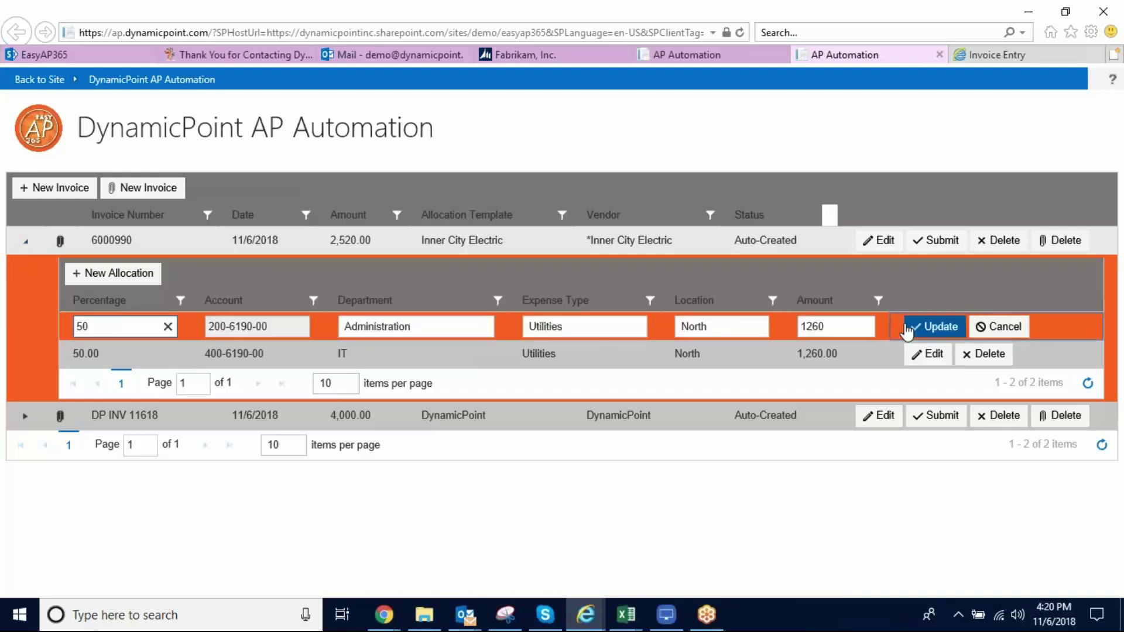
{"action": "double_click", "coordinate": [109, 325]}
{"action": "type", "text": "75"}
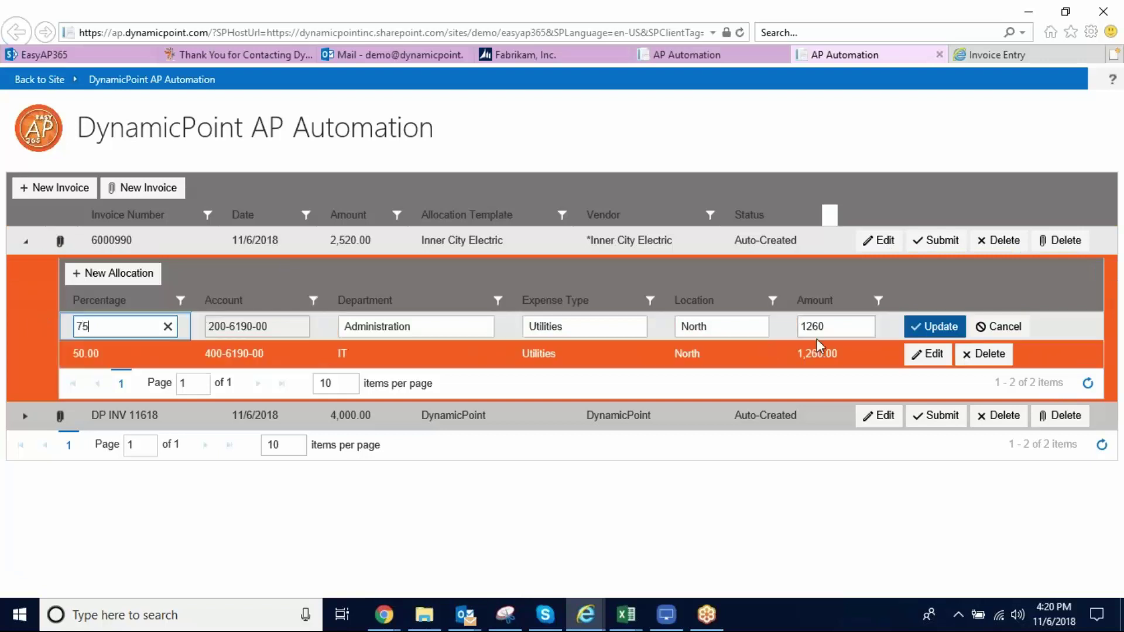
{"action": "left_click", "coordinate": [932, 333]}
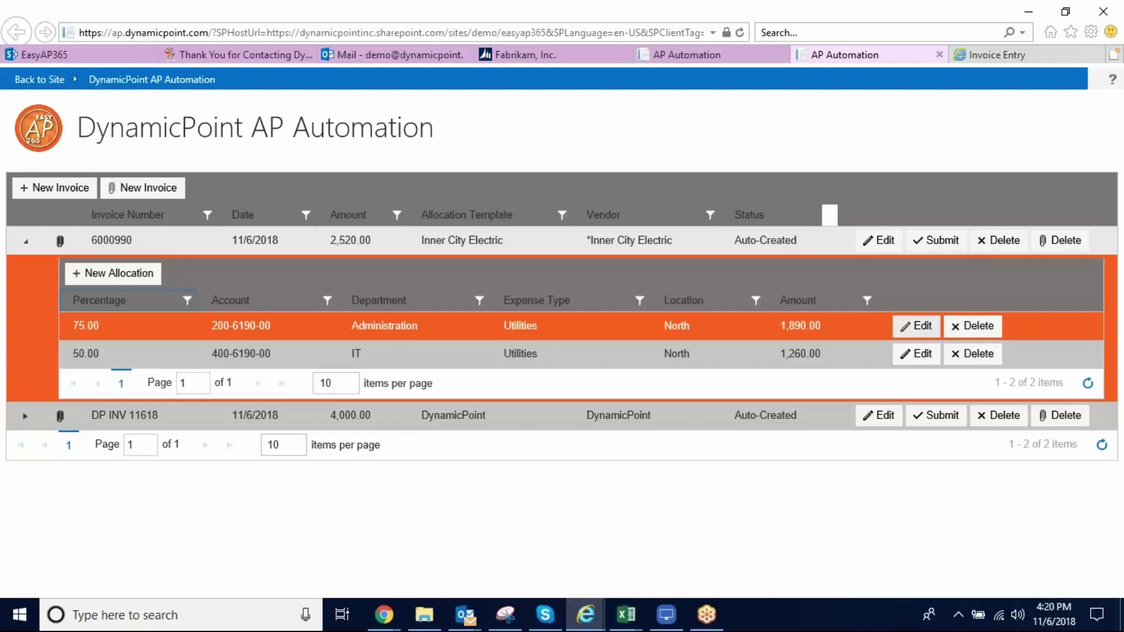
Step: Change the IT allocation line to 25 percent (630.00)
{"action": "left_click", "coordinate": [922, 354]}
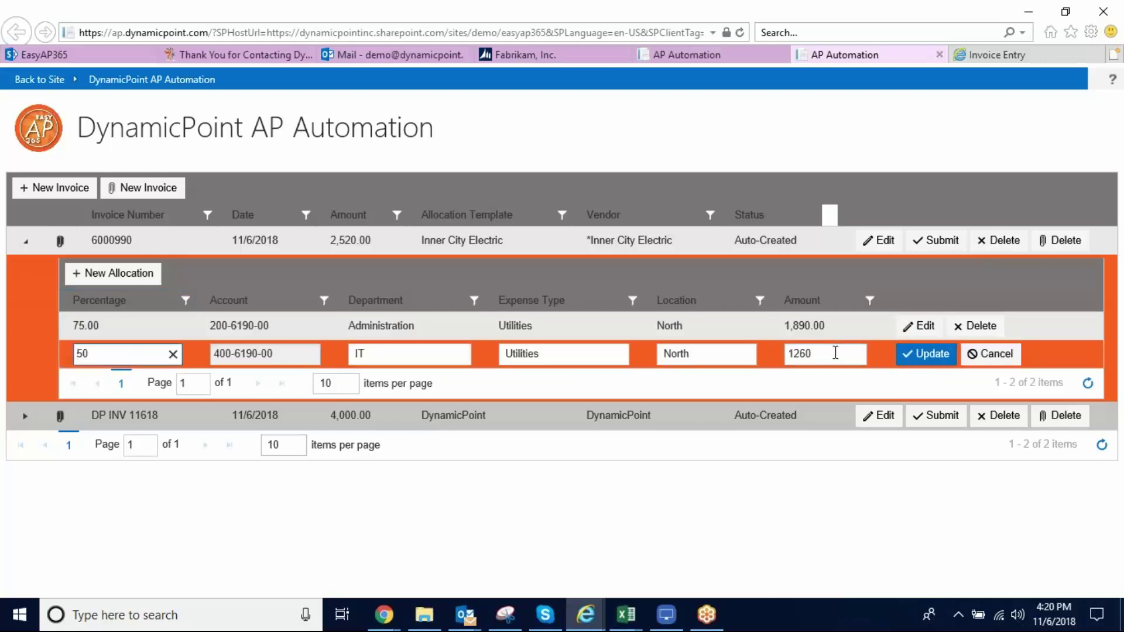
{"action": "double_click", "coordinate": [836, 353]}
{"action": "double_click", "coordinate": [152, 353]}
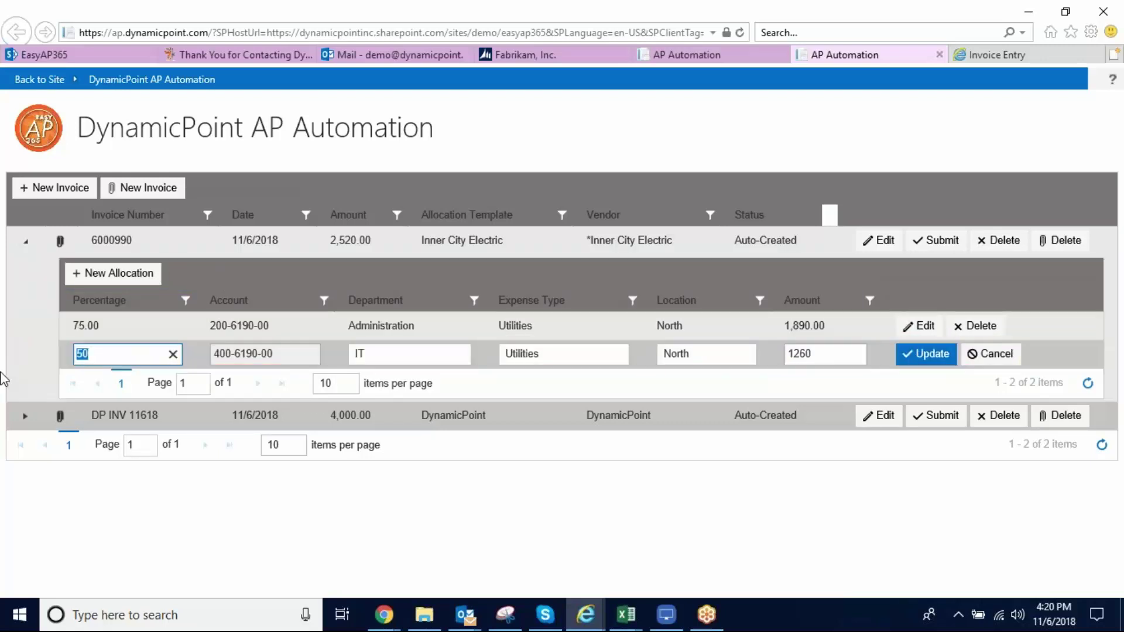
{"action": "type", "text": "25"}
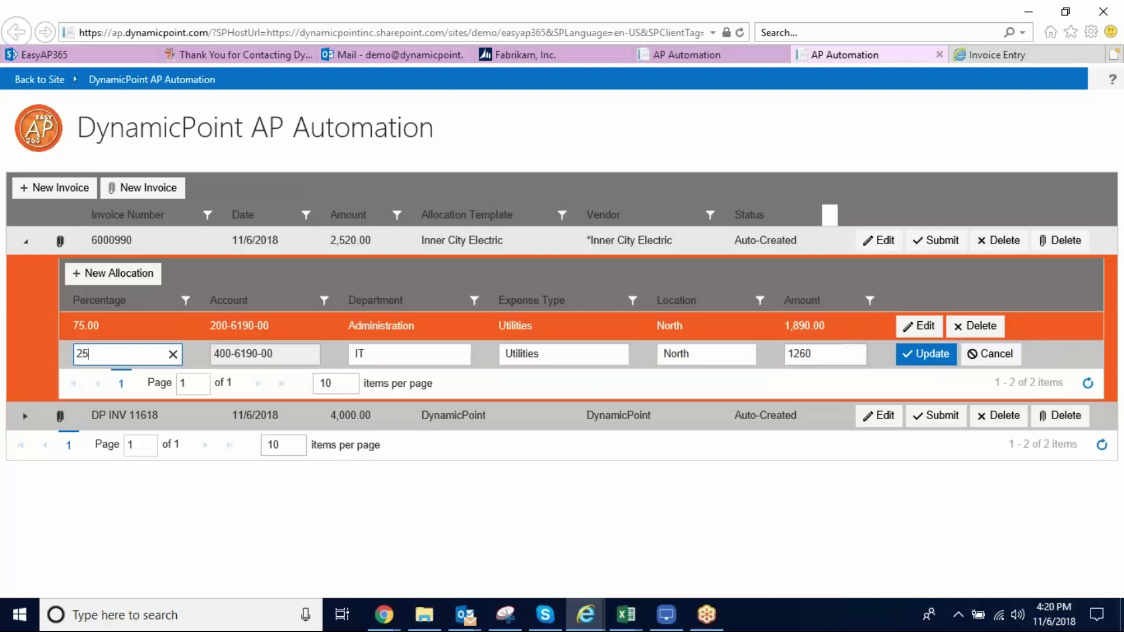
{"action": "left_click", "coordinate": [936, 360]}
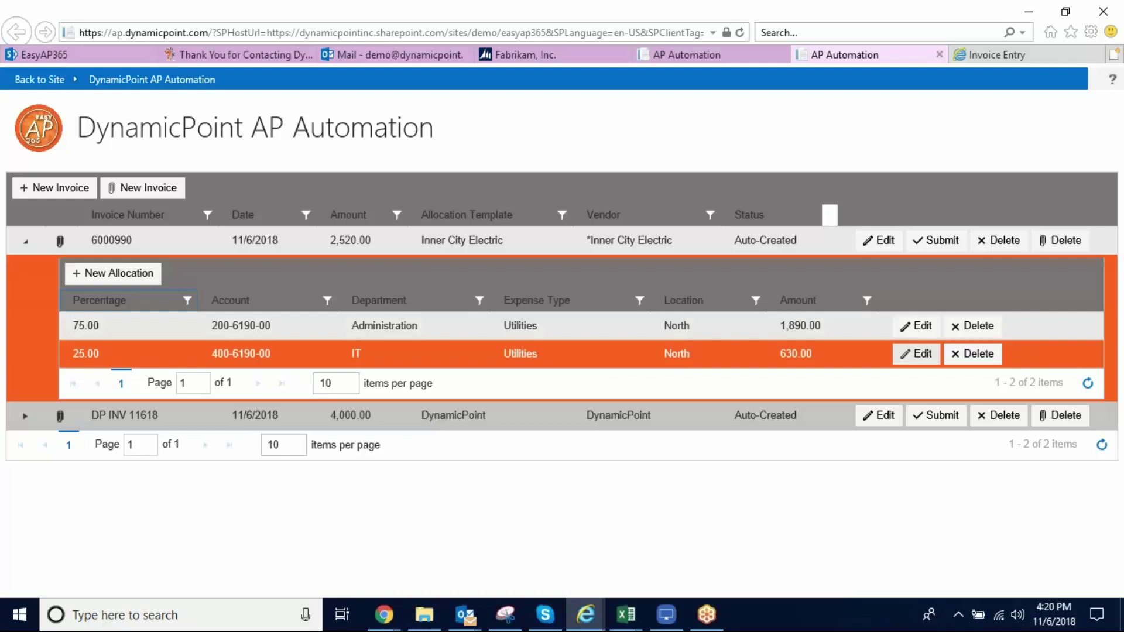
{"action": "left_click", "coordinate": [62, 247]}
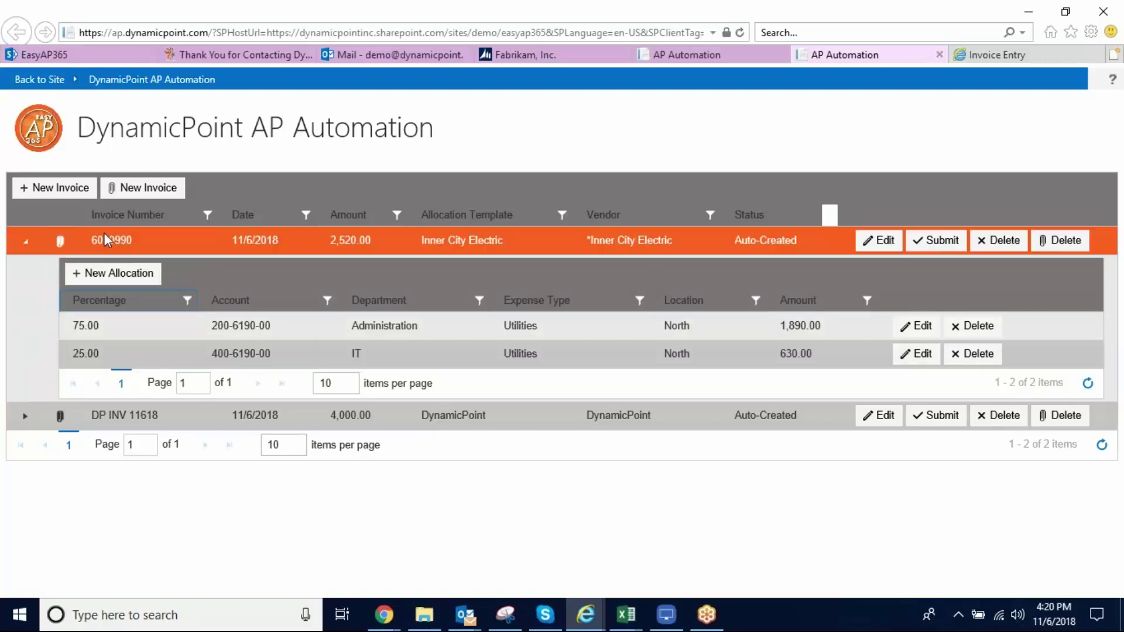
{"action": "mouse_move", "coordinate": [640, 12]}
{"action": "left_mouse_down"}
{"action": "mouse_move", "coordinate": [1091, 35]}
{"action": "mouse_move", "coordinate": [1116, 18]}
{"action": "left_mouse_up"}
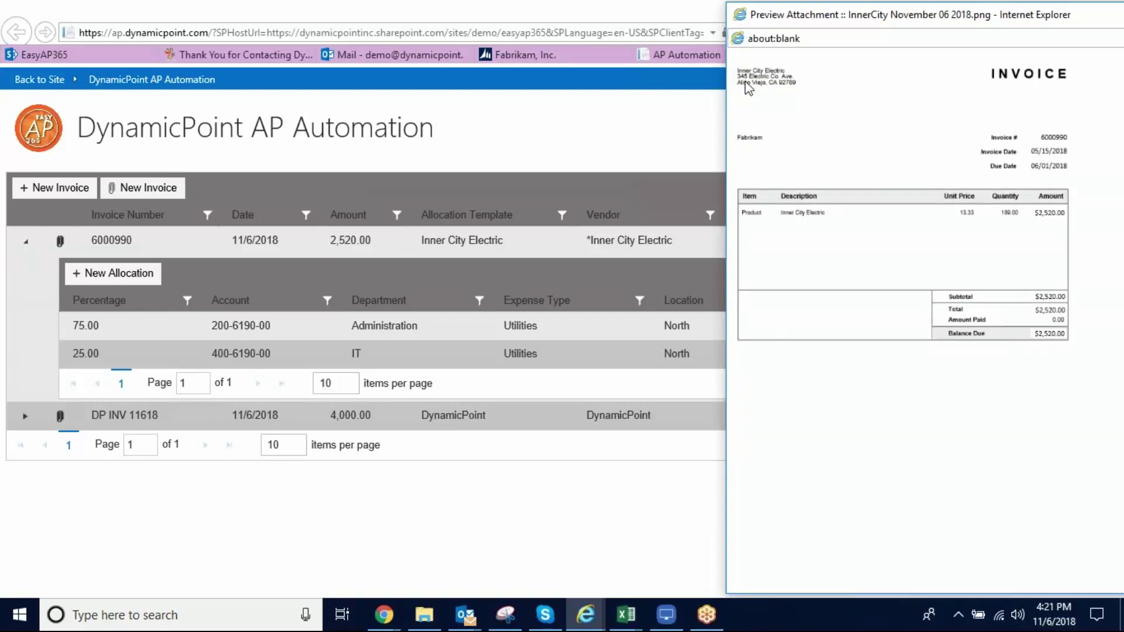
{"action": "left_click_drag", "start_coordinate": [931, 18], "coordinate": [772, 19]}
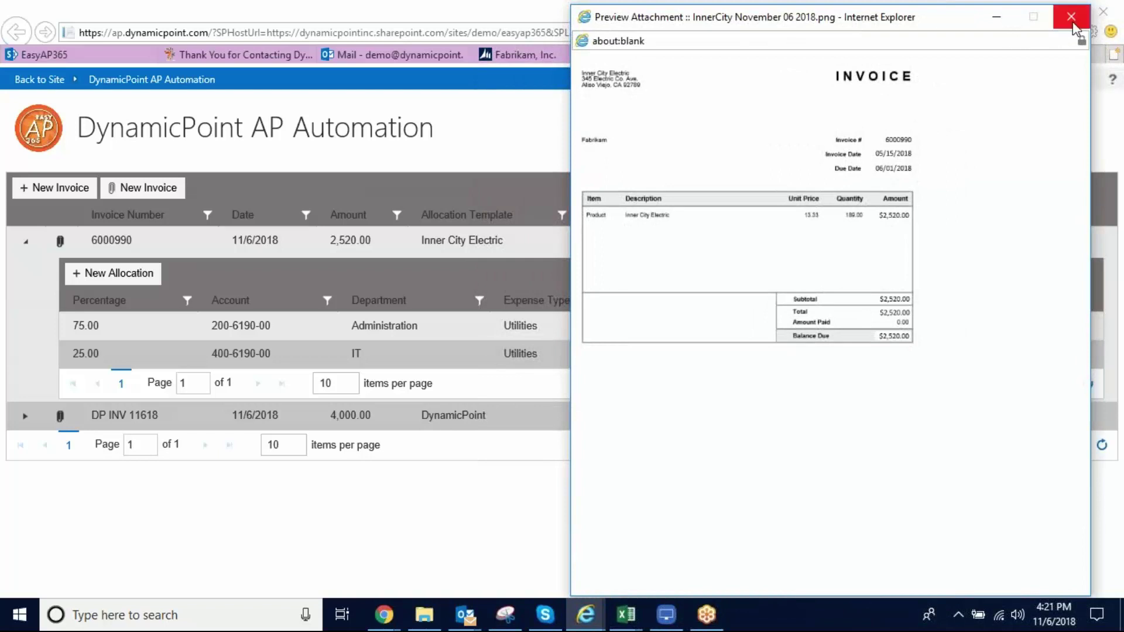
{"action": "left_click", "coordinate": [1073, 21]}
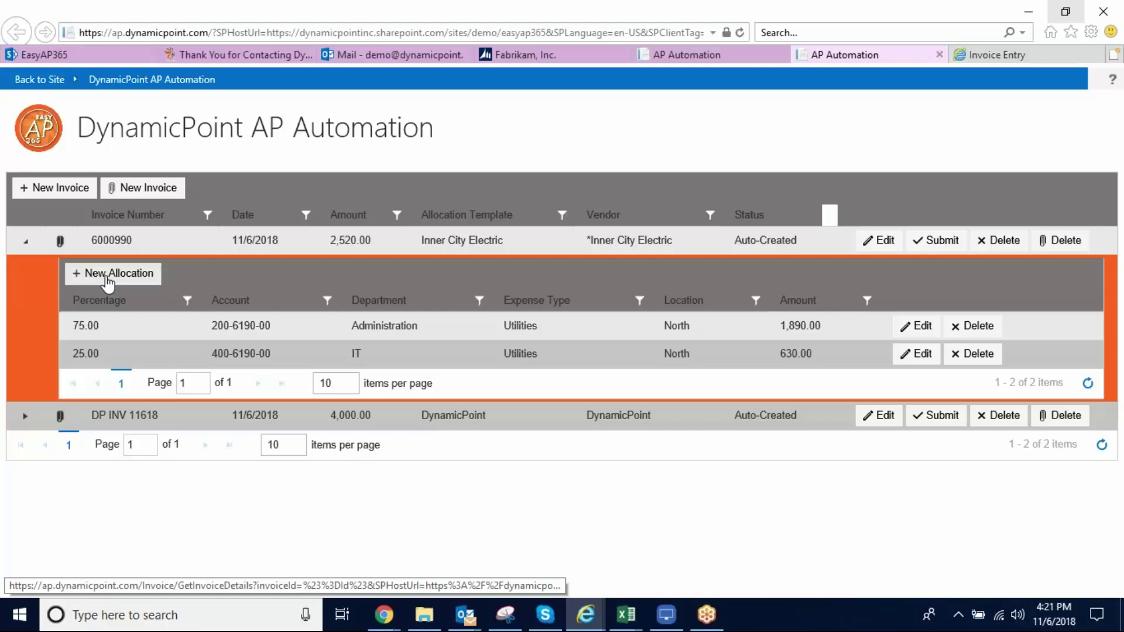
Step: Submit invoice 6000990, then expand DP INV 11618's 75% Administration and 25% Sales & Marketing lines
{"action": "left_click", "coordinate": [936, 241]}
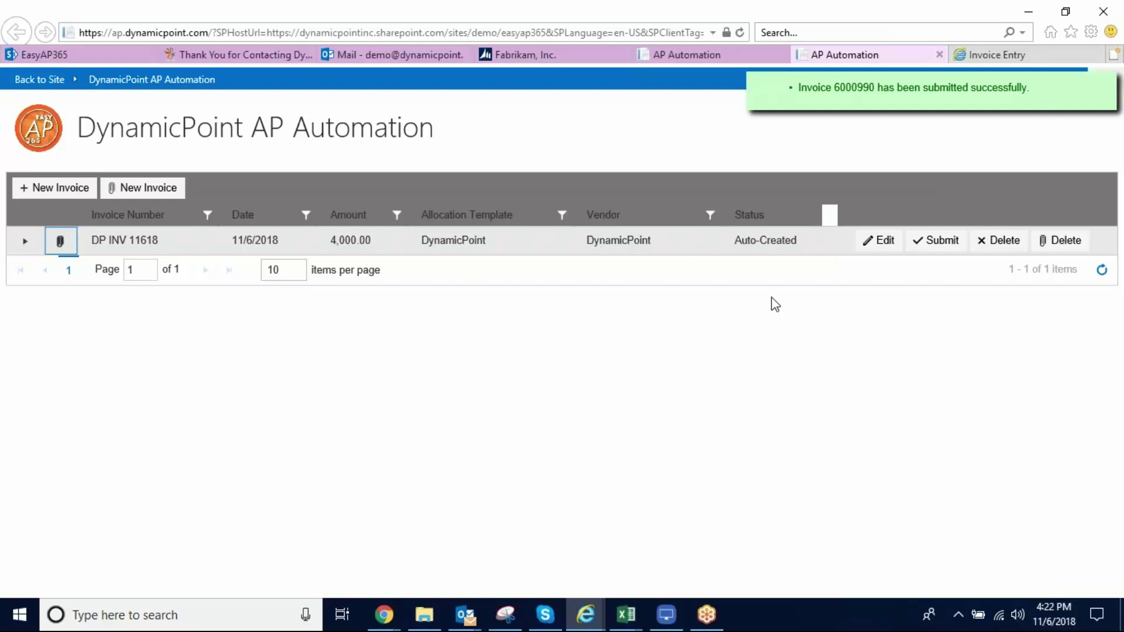
{"action": "left_click", "coordinate": [27, 250]}
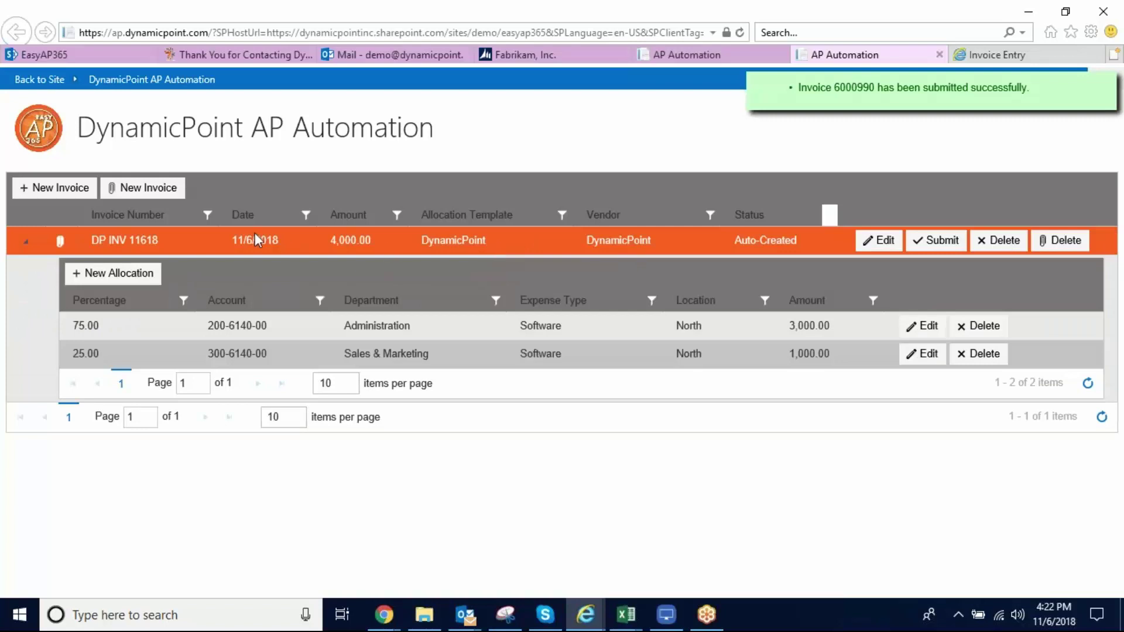
Step: Review DP INV 11618's 4,000.00 amount, DynamicPoint template and attached invoice, then submit it
{"action": "left_click", "coordinate": [325, 239]}
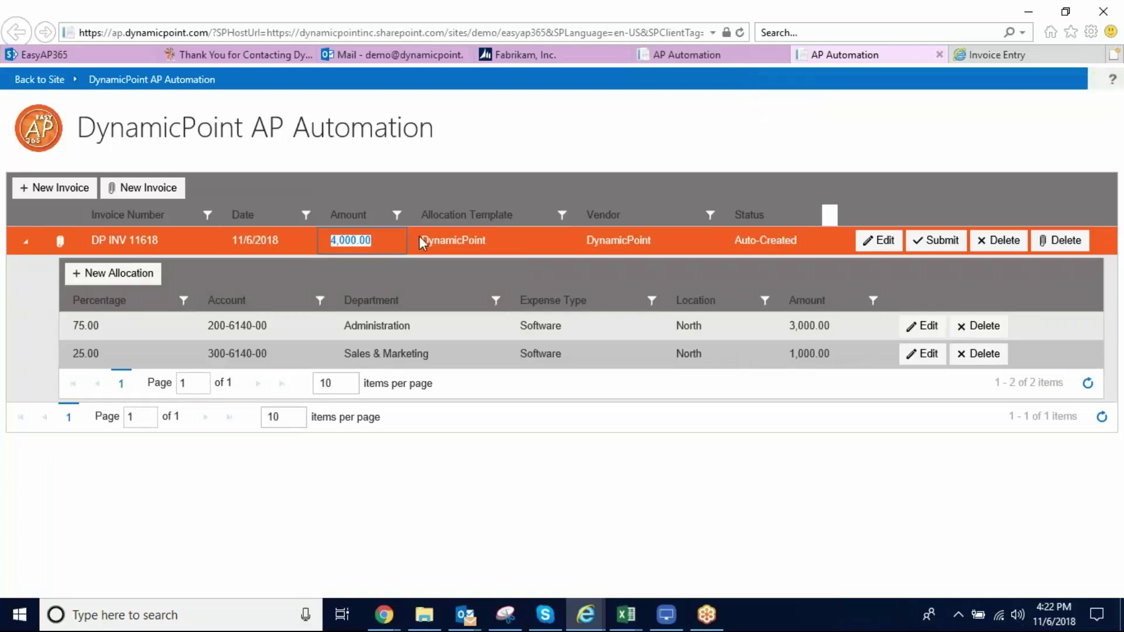
{"action": "left_click", "coordinate": [495, 245]}
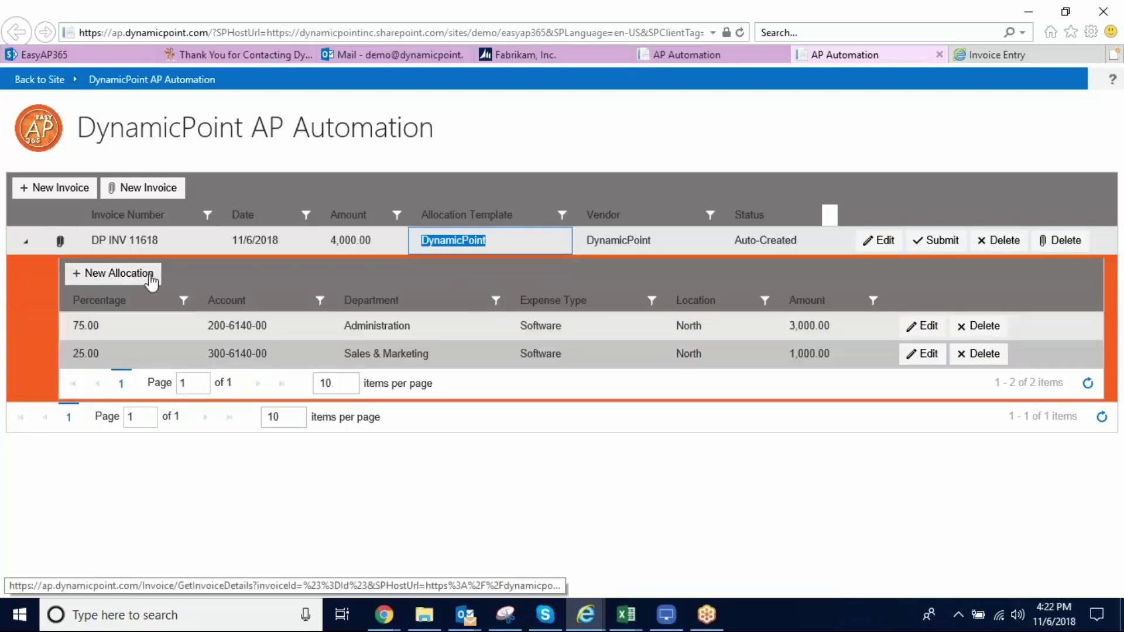
{"action": "left_click", "coordinate": [59, 242]}
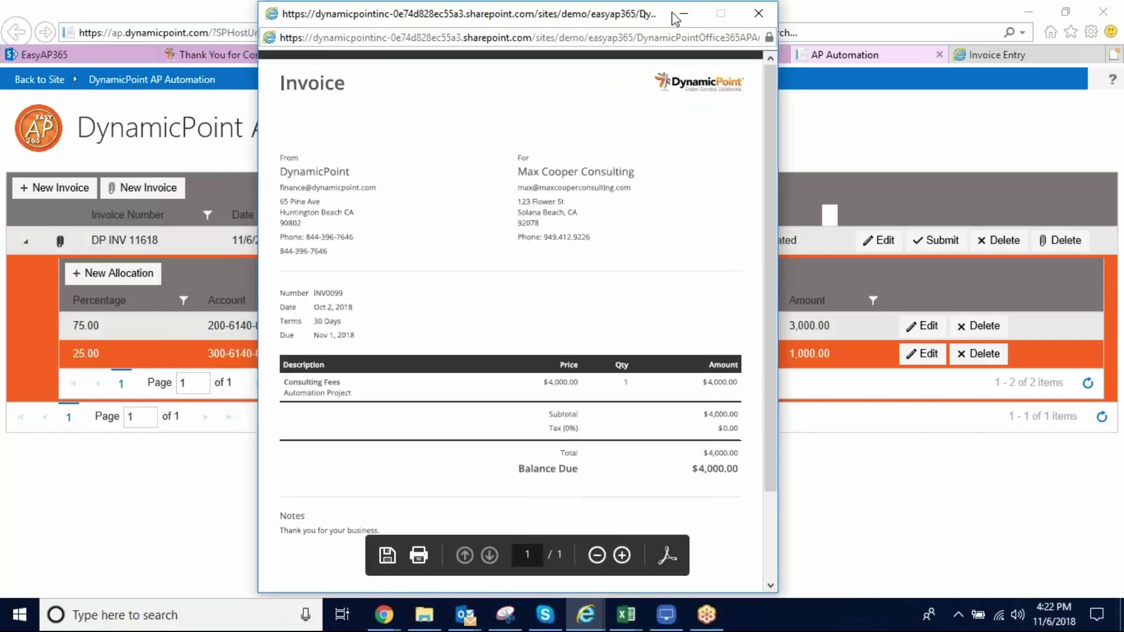
{"action": "left_click_drag", "start_coordinate": [638, 16], "coordinate": [1022, 17]}
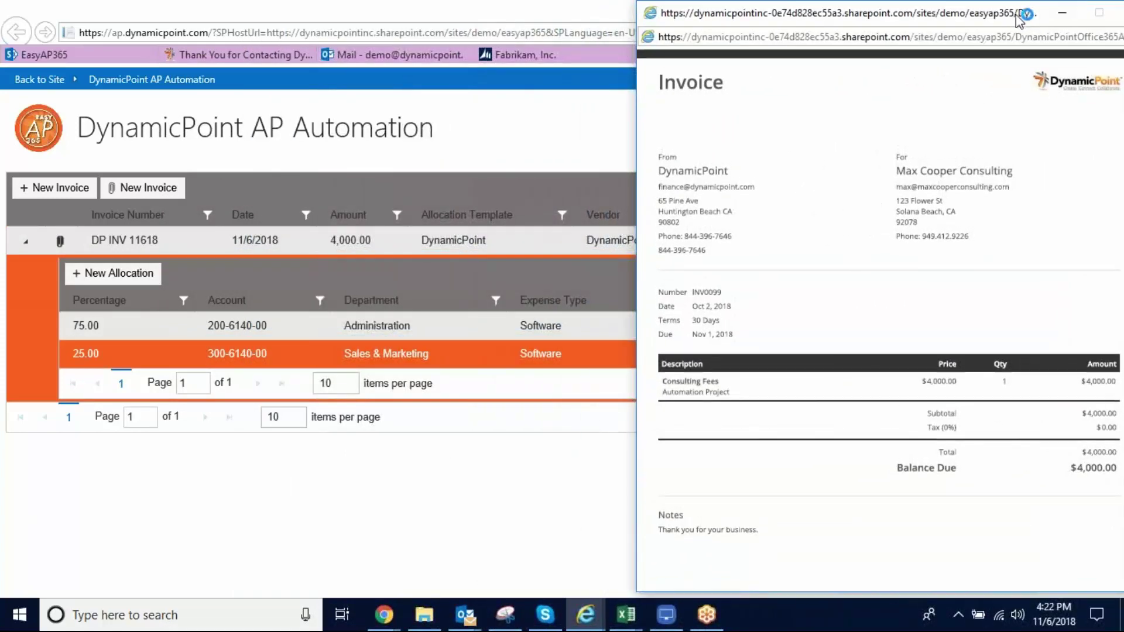
{"action": "left_click", "coordinate": [1065, 13]}
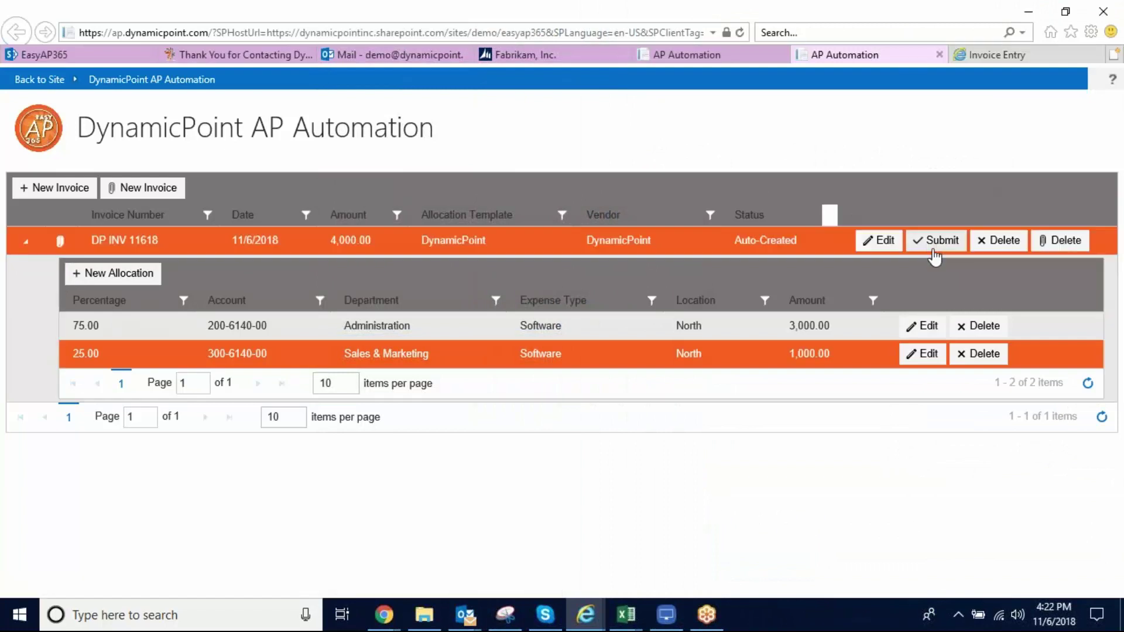
{"action": "left_click", "coordinate": [938, 241]}
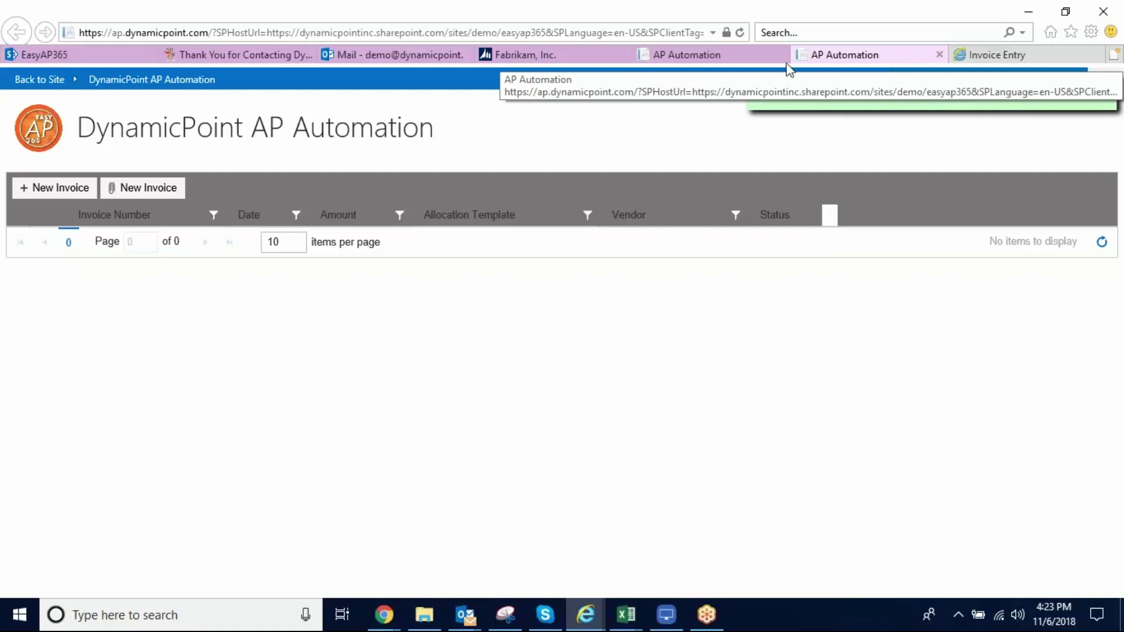
Step: Open a new Invoice Entry form and mark the invoice as PO-matched with Invoice Match
{"action": "left_click", "coordinate": [735, 58]}
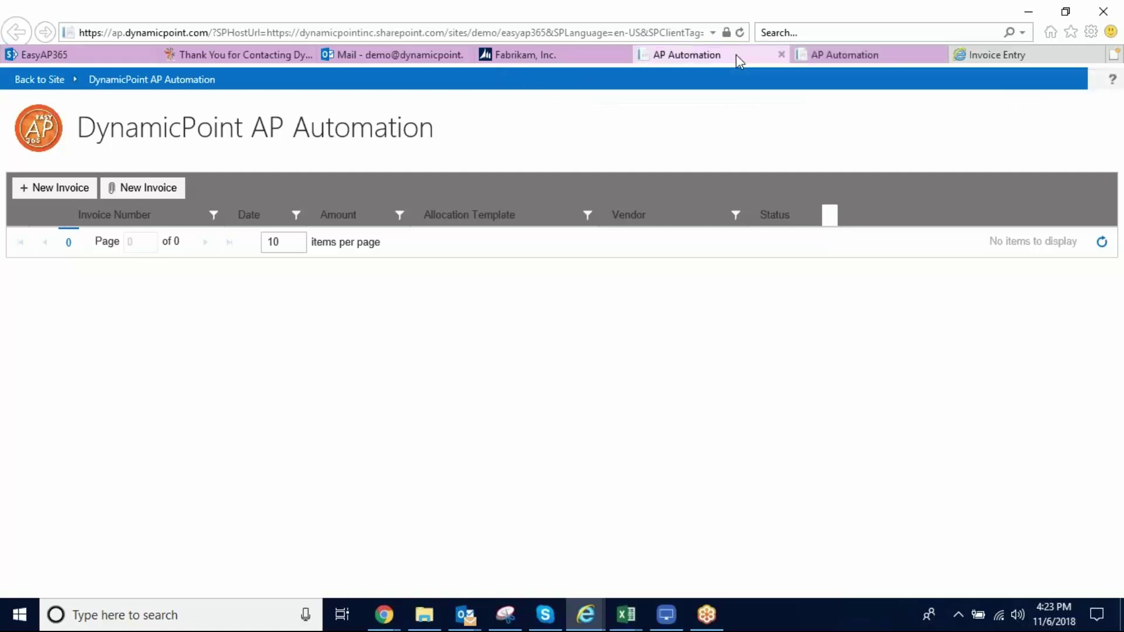
{"action": "left_click", "coordinate": [1002, 57]}
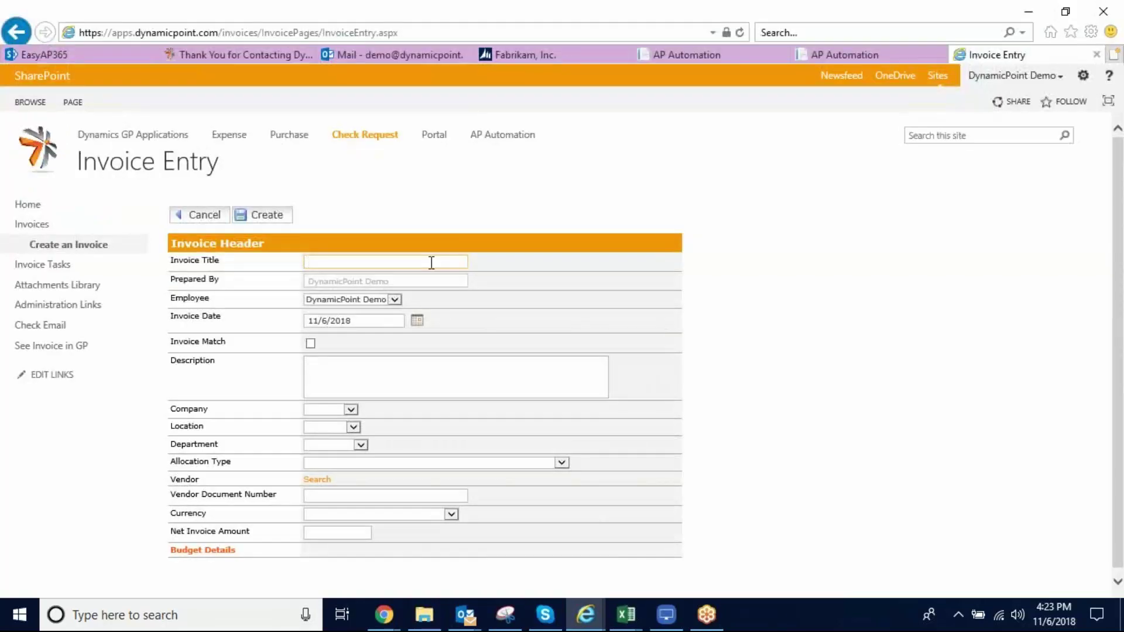
{"action": "type", "text": "Adv Office Systems"}
{"action": "left_click", "coordinate": [312, 343]}
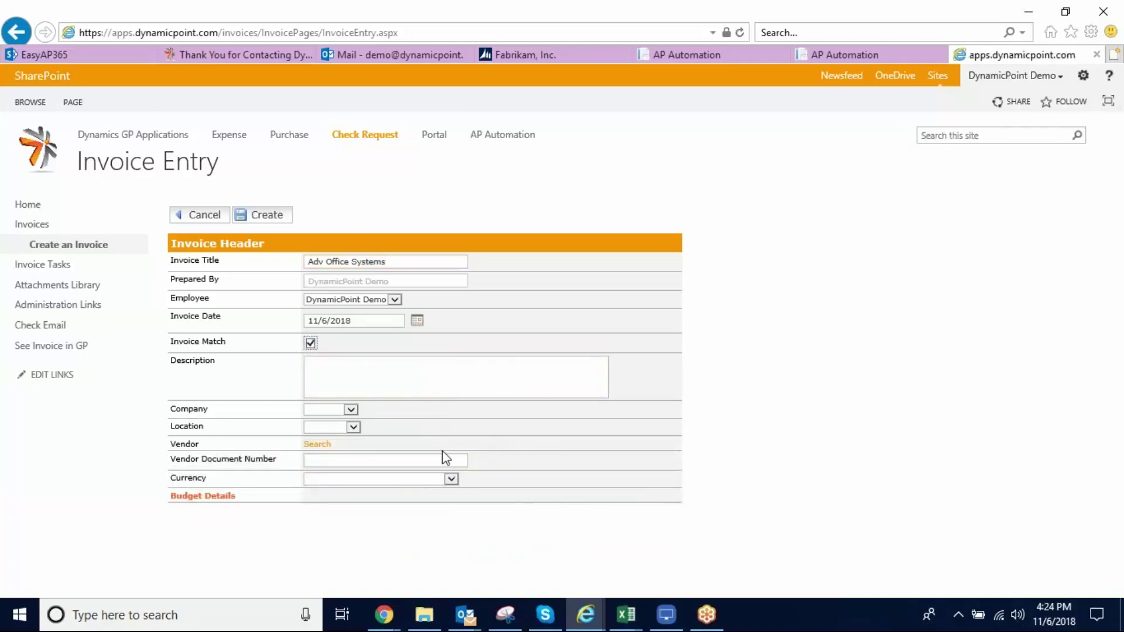
Step: Copy the title 'Adv Office Systems' into Description and set Company to Contoso
{"action": "left_click", "coordinate": [386, 372]}
{"action": "left_click_drag", "start_coordinate": [389, 261], "coordinate": [299, 261]}
{"action": "key", "text": "ctrl+c"}
{"action": "left_click", "coordinate": [389, 393]}
{"action": "key", "text": "ctrl+v"}
{"action": "left_click", "coordinate": [352, 411]}
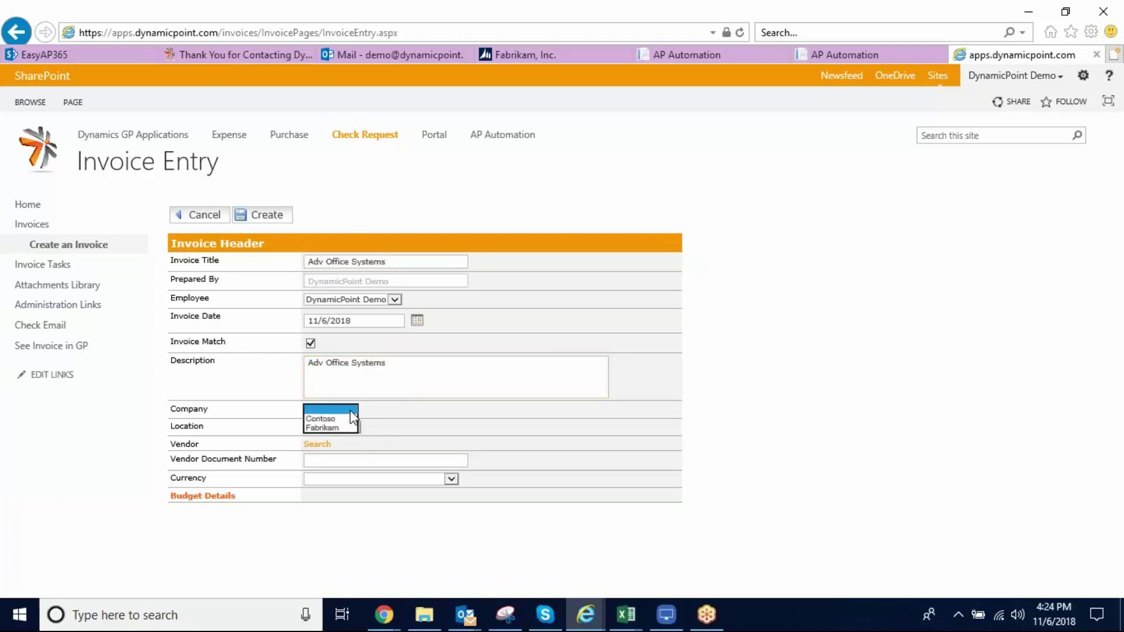
{"action": "left_click", "coordinate": [344, 428]}
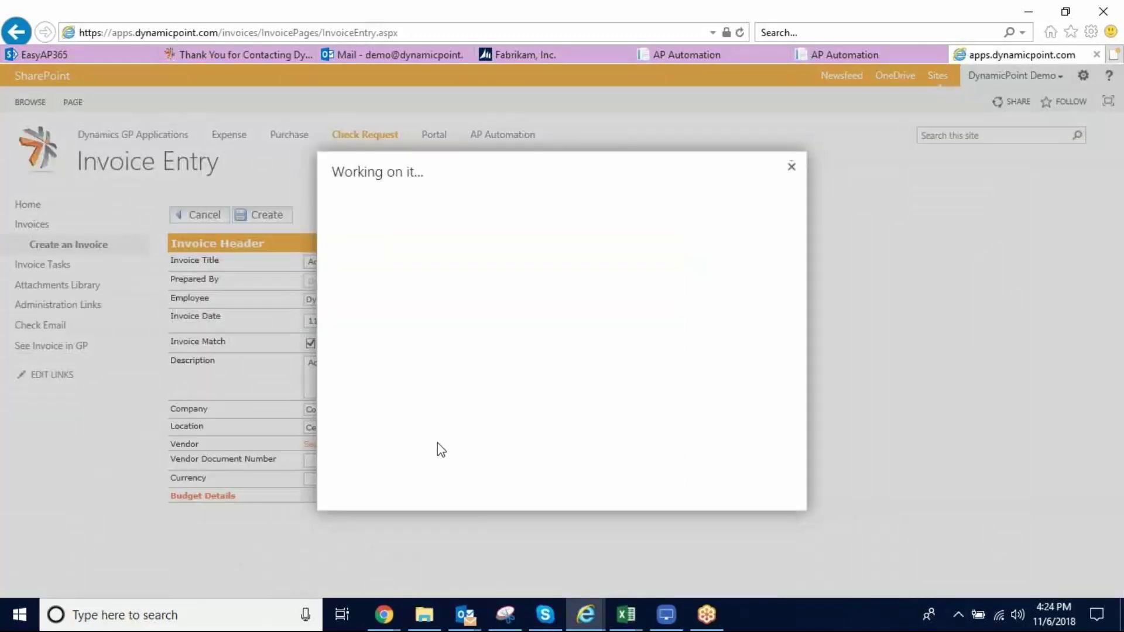
Step: Search vendors for 'adv' and select Advanced Office Systems (ADVANCED0001)
{"action": "left_click", "coordinate": [518, 256]}
{"action": "type", "text": "adv"}
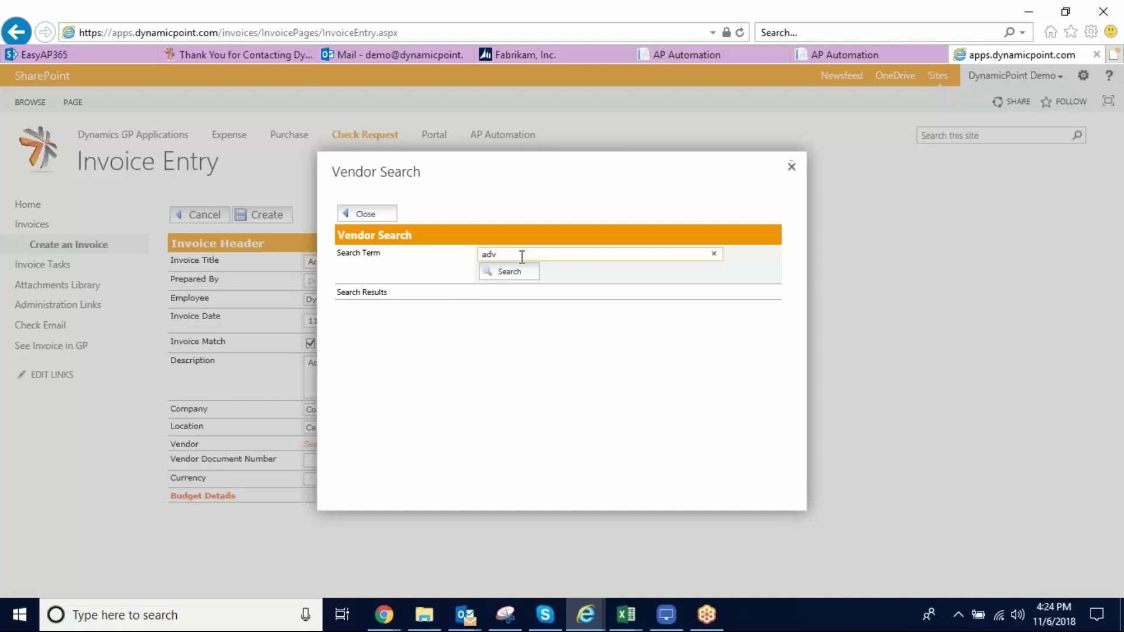
{"action": "left_click", "coordinate": [517, 274]}
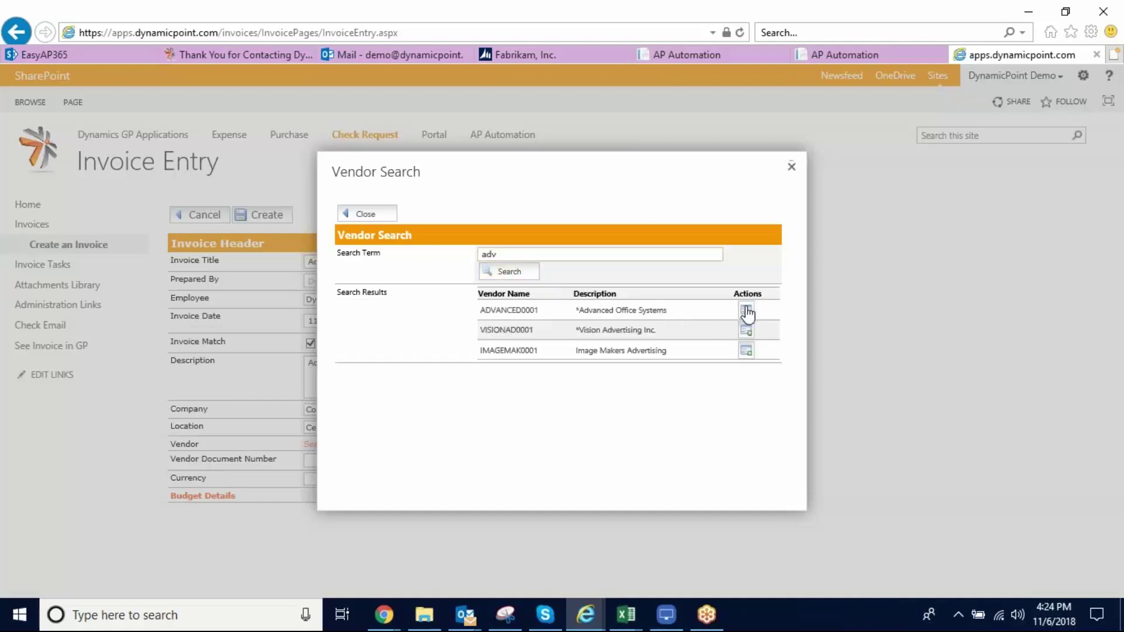
{"action": "left_click", "coordinate": [749, 317]}
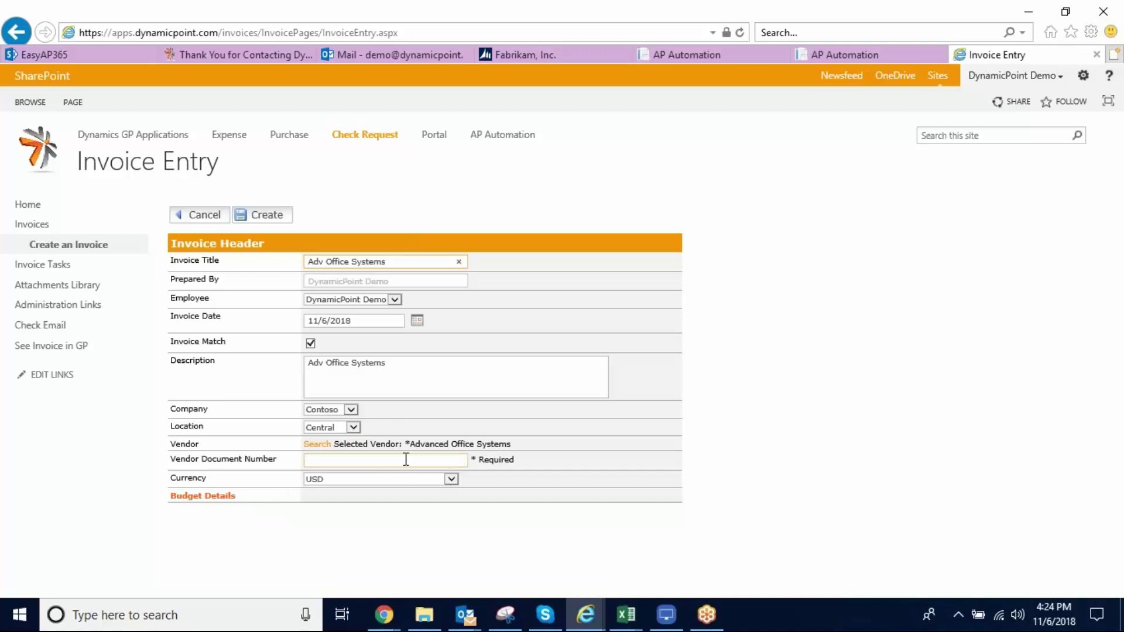
{"action": "type", "text": "ADV "}
{"action": "type", "text": "INV"}
{"action": "type", "text": " 11062018"}
Step: Keep USD as the currency and create invoice ADV INV 11062018
{"action": "left_click", "coordinate": [451, 479]}
{"action": "left_click", "coordinate": [456, 488]}
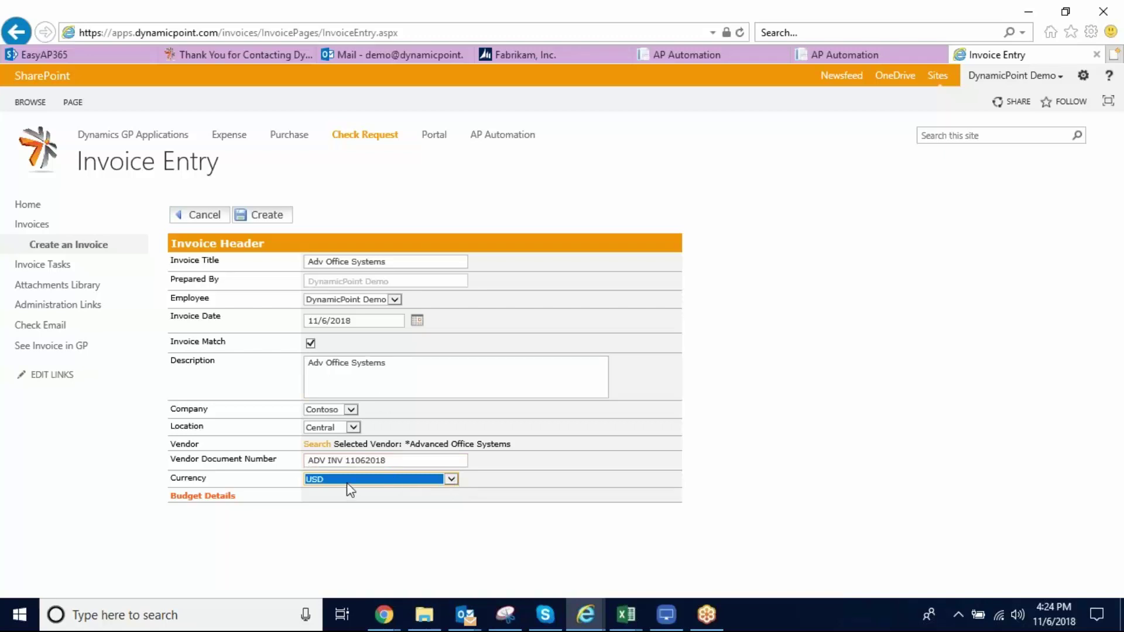
{"action": "left_click", "coordinate": [271, 217]}
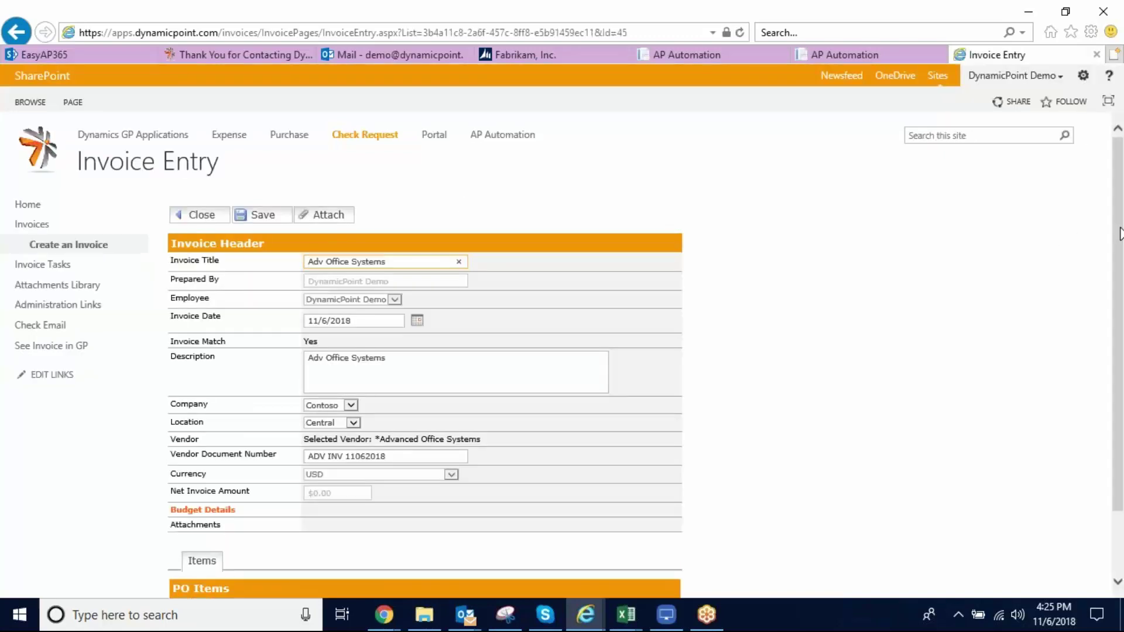
{"action": "scroll", "coordinate": [444, 380], "scroll_direction": "down", "scroll_amount": 2}
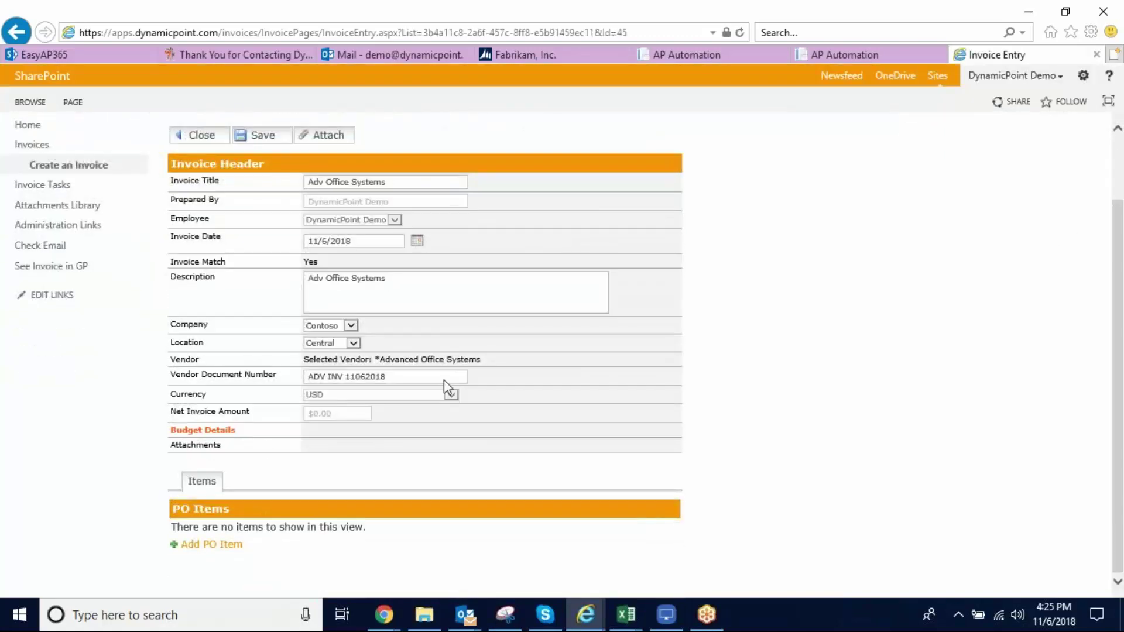
Step: Add PO lines THING 1 and BACK FABRIC at quantity 10 to the invoice
{"action": "left_click", "coordinate": [231, 546]}
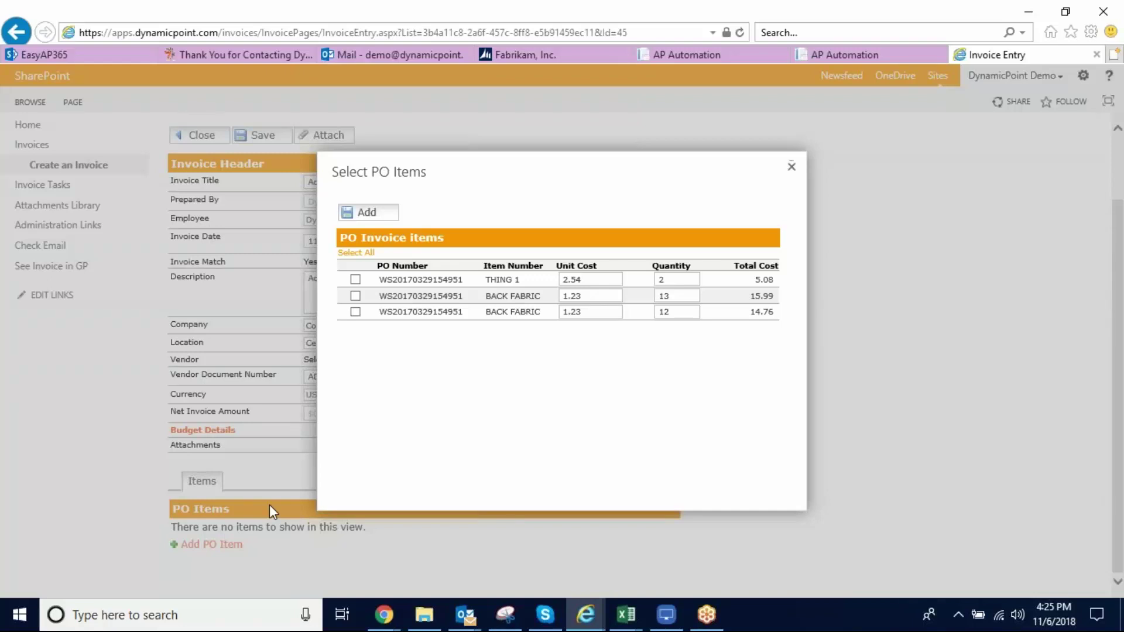
{"action": "left_click_drag", "start_coordinate": [639, 164], "coordinate": [830, 213]}
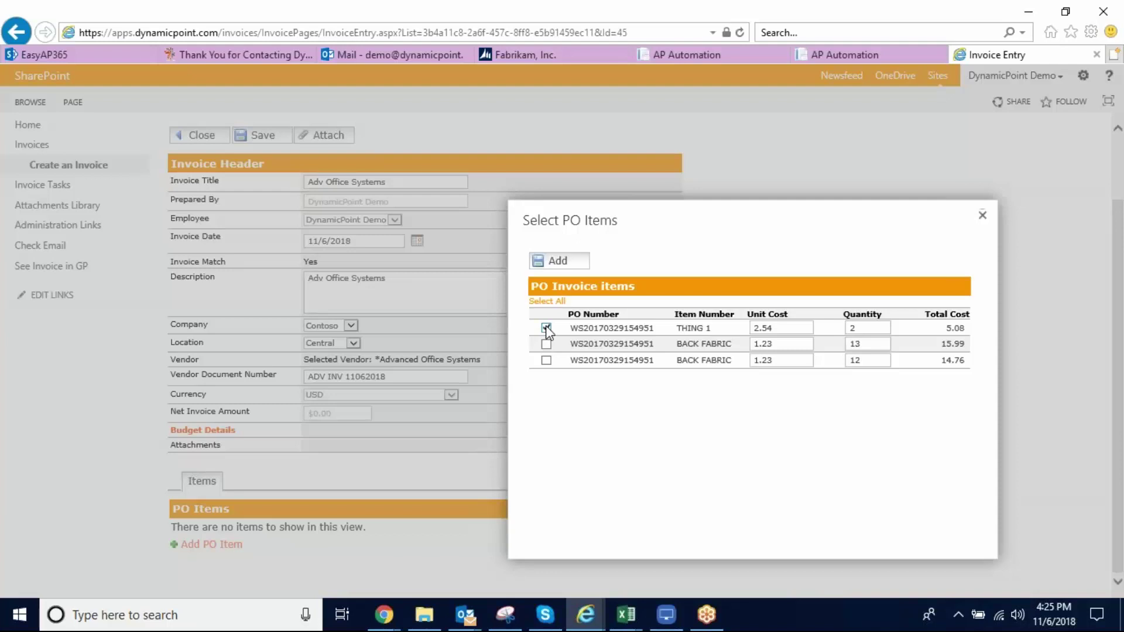
{"action": "left_click", "coordinate": [547, 344]}
{"action": "double_click", "coordinate": [879, 345]}
{"action": "type", "text": "10"}
{"action": "left_click", "coordinate": [559, 262]}
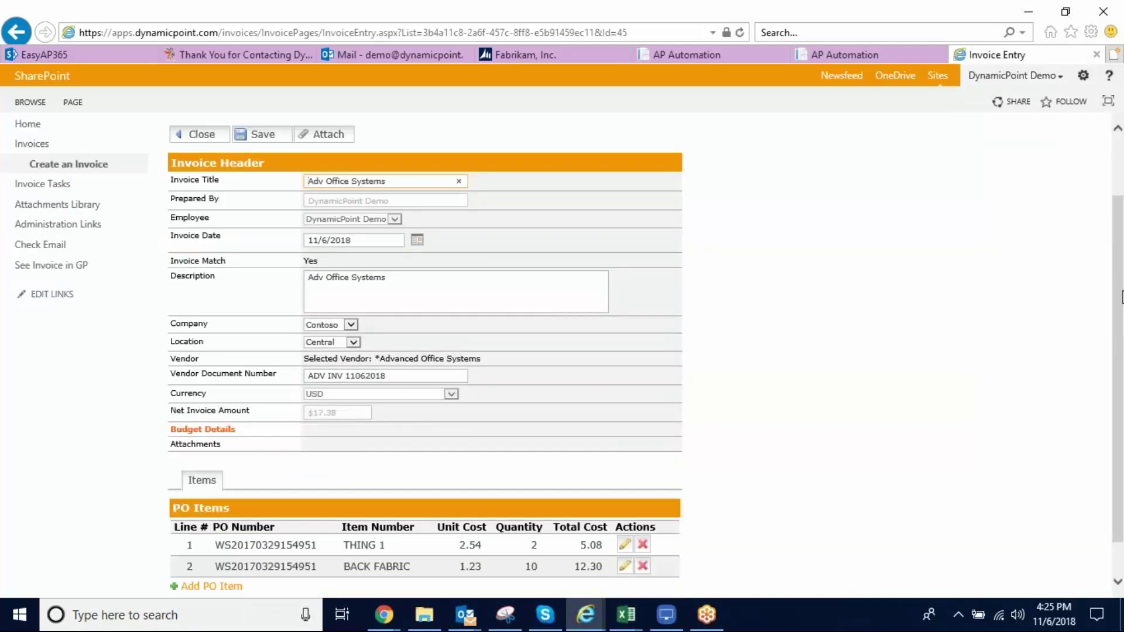
{"action": "left_click_drag", "start_coordinate": [1121, 297], "coordinate": [1121, 345]}
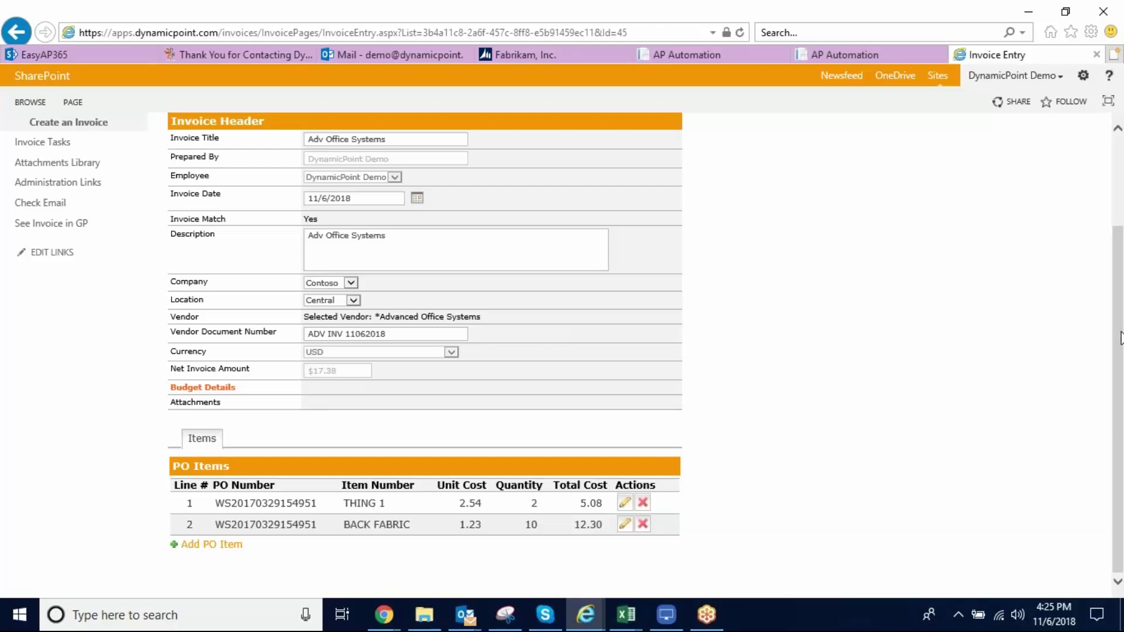
{"action": "left_click_drag", "start_coordinate": [1122, 343], "coordinate": [1122, 219]}
Step: Save the Adv Office Systems invoice and submit it for review
{"action": "left_click", "coordinate": [265, 220]}
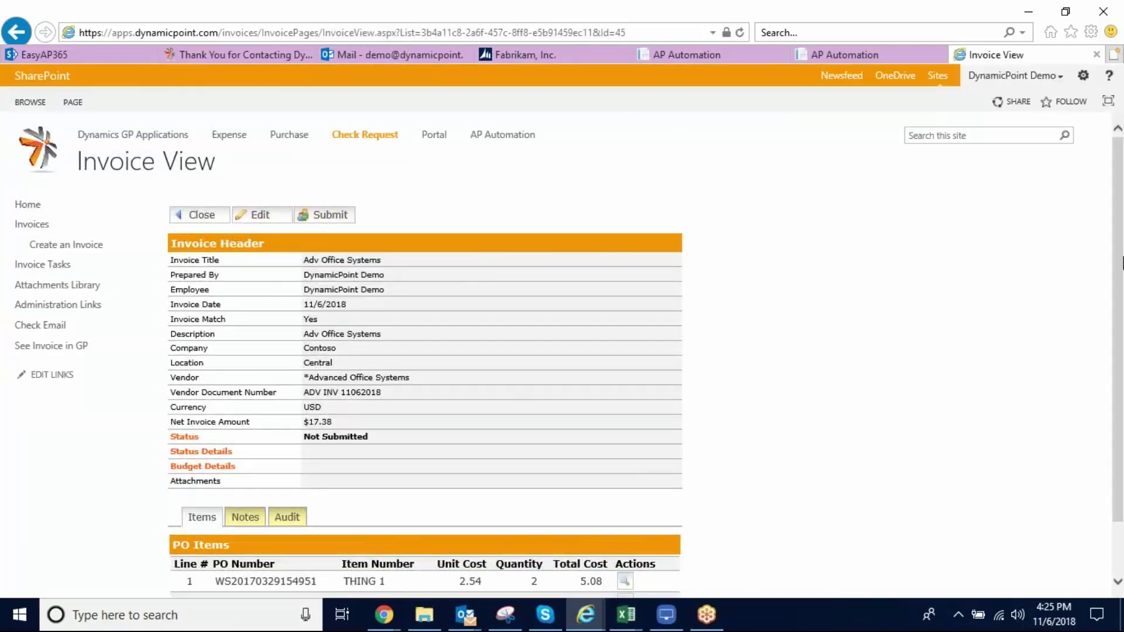
{"action": "scroll", "coordinate": [1121, 274], "scroll_direction": "down", "scroll_amount": 1}
{"action": "scroll", "coordinate": [1121, 274], "scroll_direction": "down", "scroll_amount": 2}
{"action": "left_click", "coordinate": [329, 172]}
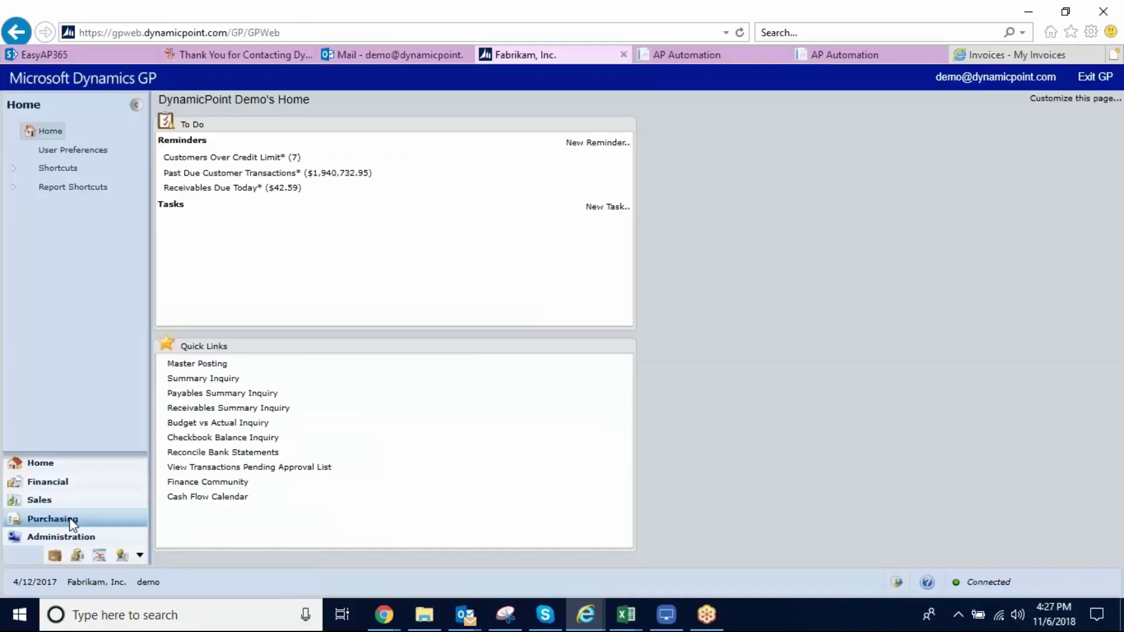
Step: Open Payables Transaction Entry from the Dynamics GP Purchasing area
{"action": "left_click", "coordinate": [53, 519]}
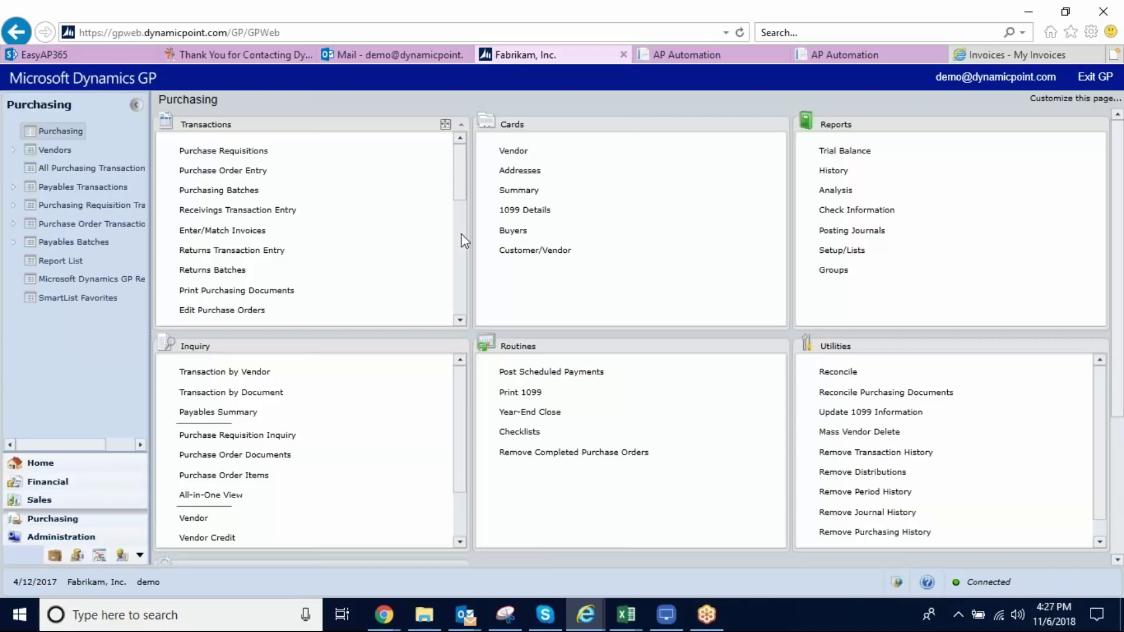
{"action": "scroll", "coordinate": [456, 267], "scroll_direction": "down", "scroll_amount": 3}
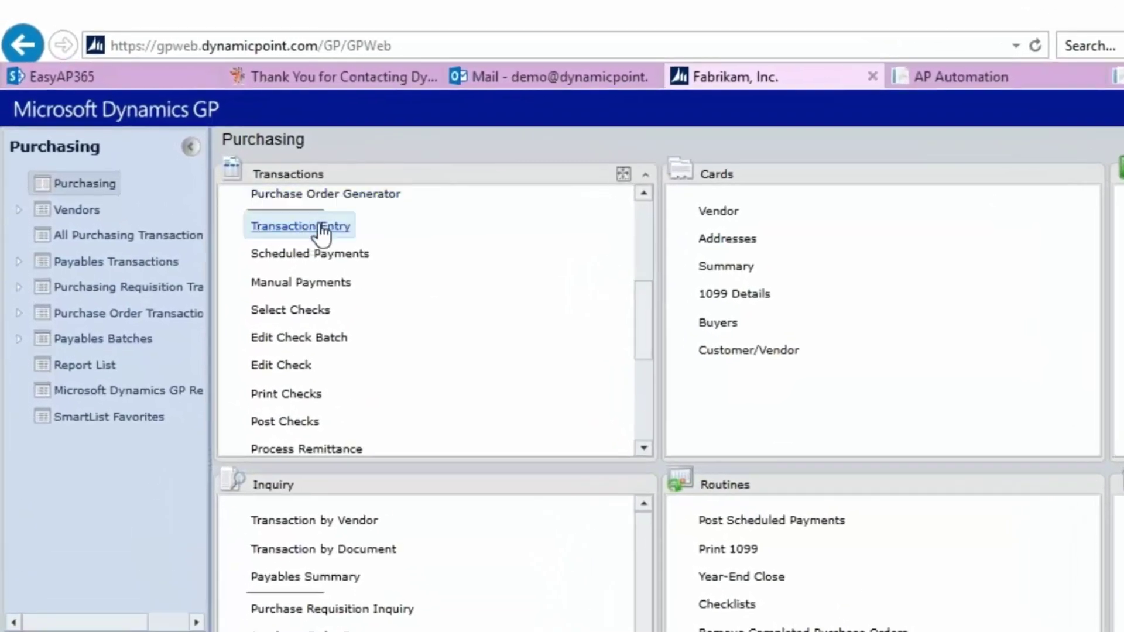
{"action": "left_click", "coordinate": [308, 227]}
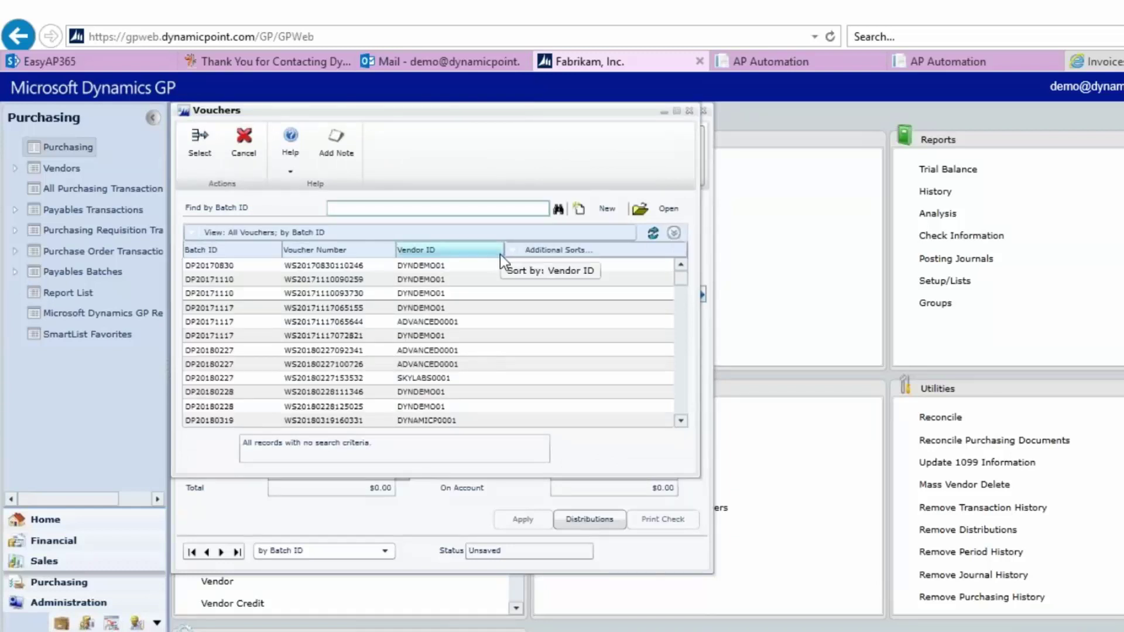
{"action": "left_click_drag", "start_coordinate": [680, 278], "coordinate": [679, 403]}
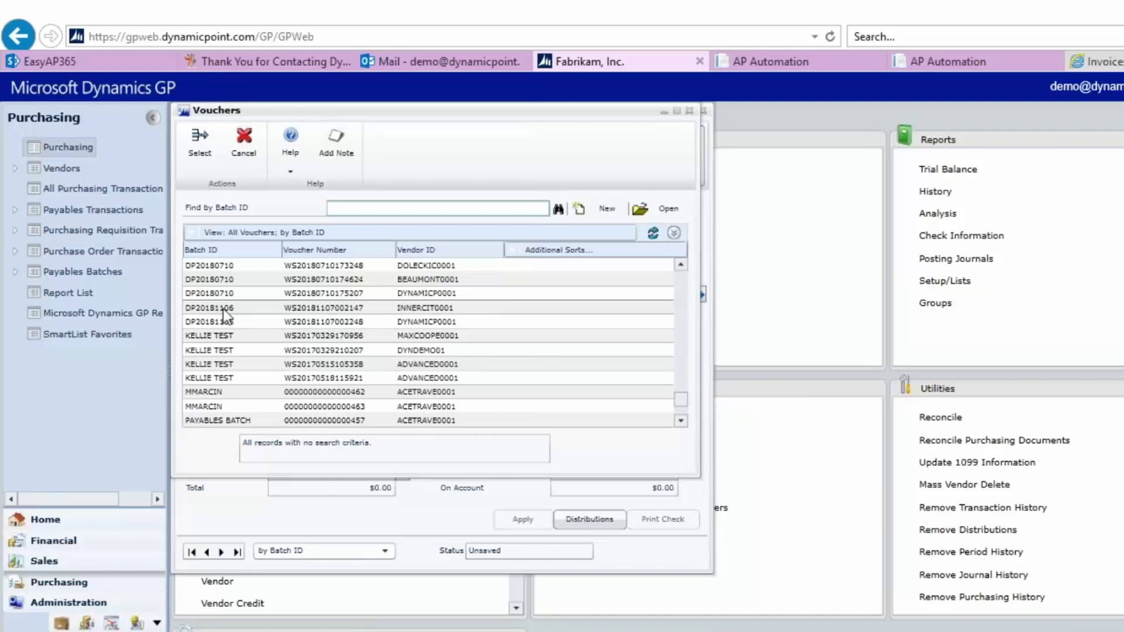
{"action": "double_click", "coordinate": [238, 308]}
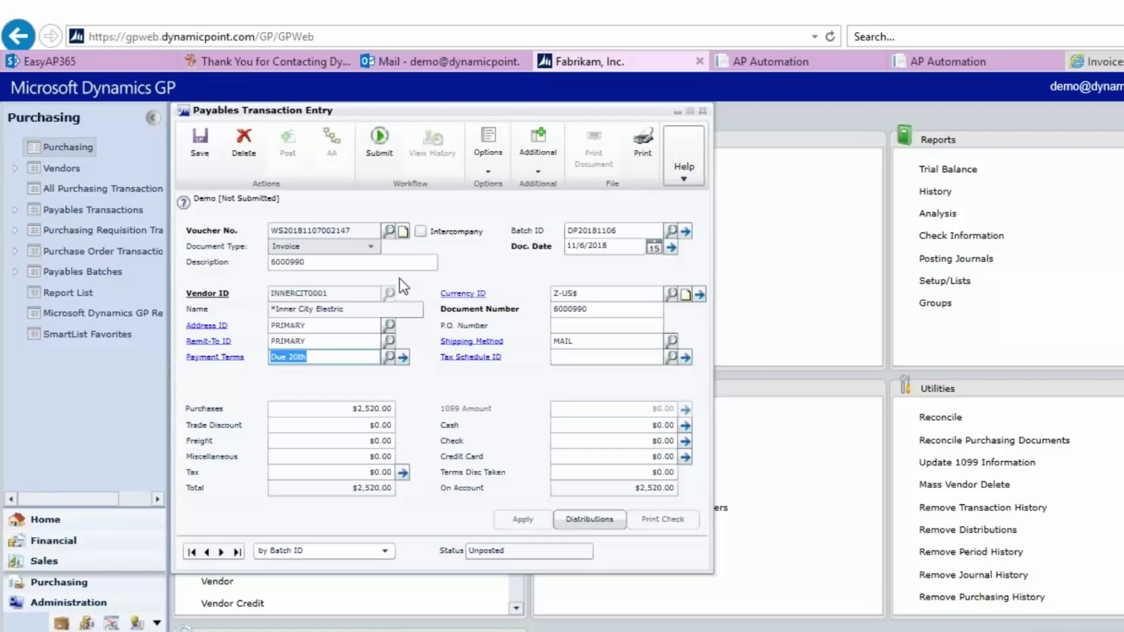
{"action": "left_click_drag", "start_coordinate": [271, 262], "coordinate": [300, 265]}
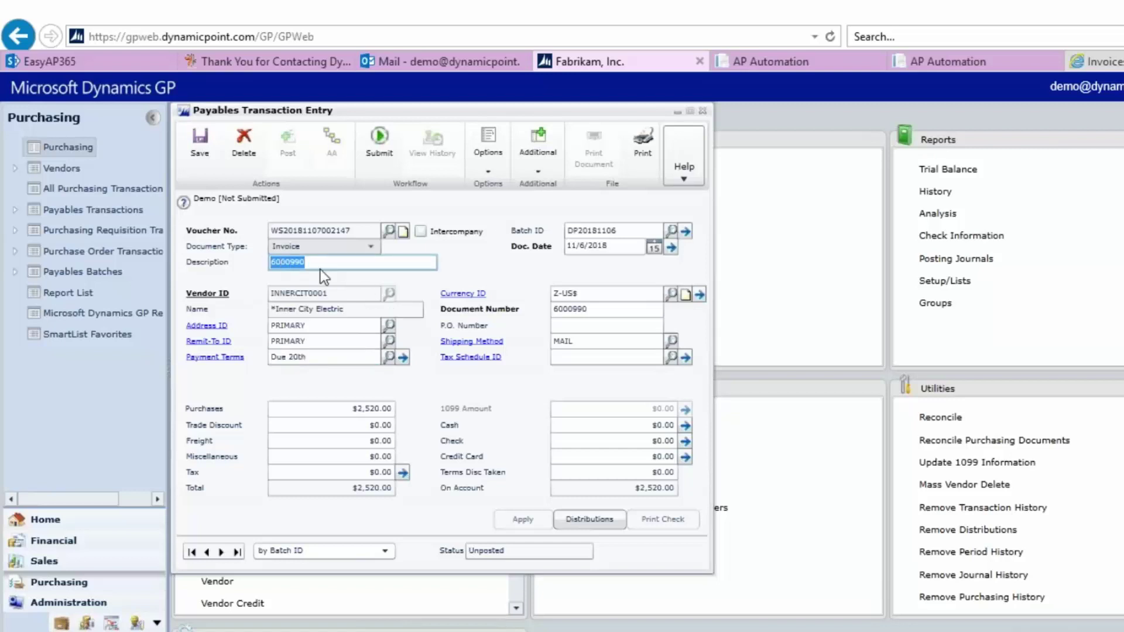
{"action": "key", "text": "ctrl+s"}
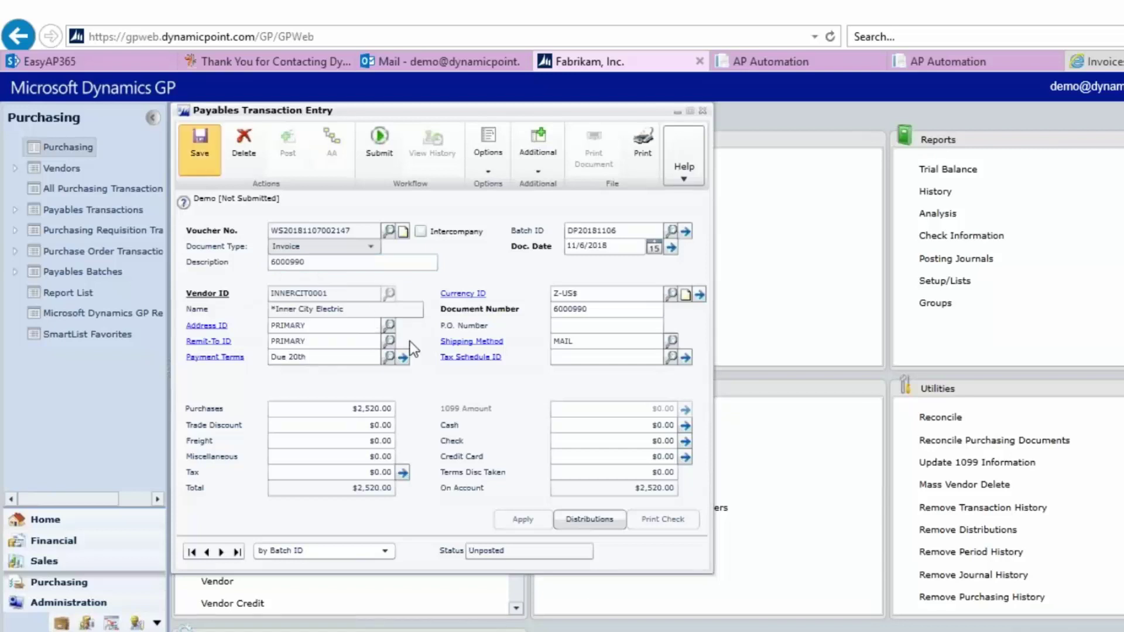
{"action": "left_click", "coordinate": [599, 527]}
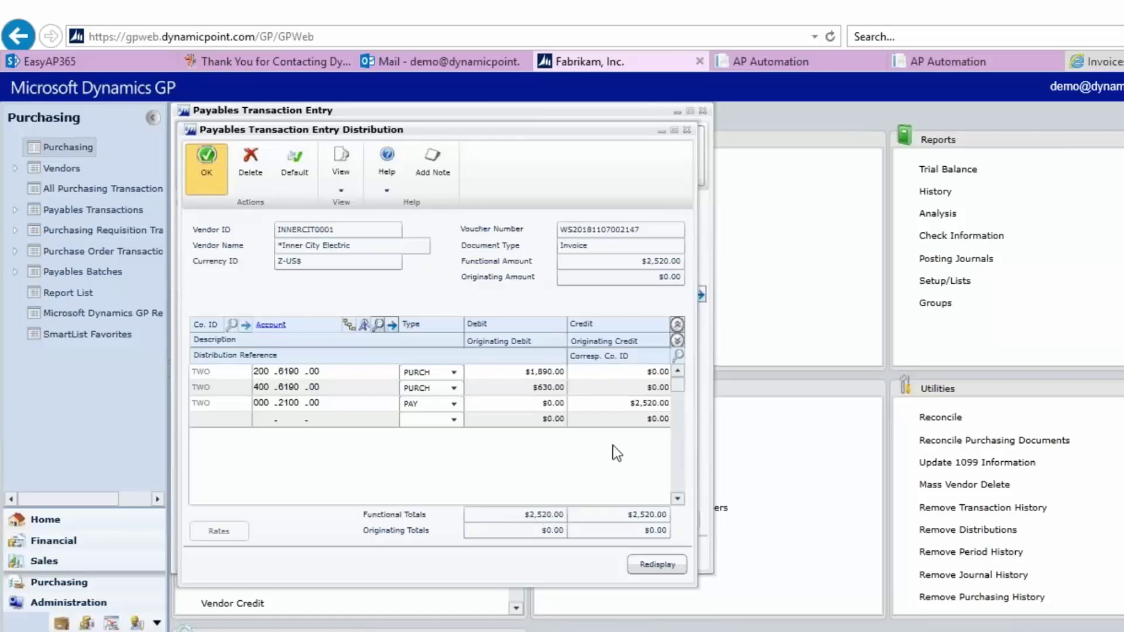
{"action": "left_click", "coordinate": [688, 132]}
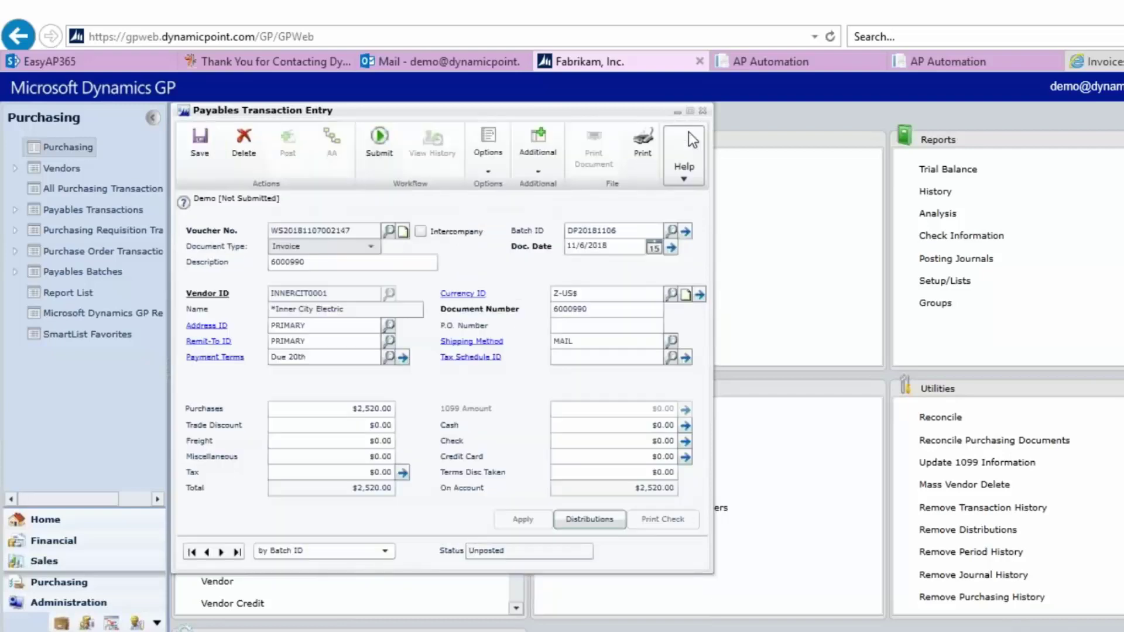
Step: Review voucher DP INV 11618's 3,000/1,000 distributions, then close Payables Transaction Entry
{"action": "left_click", "coordinate": [218, 552]}
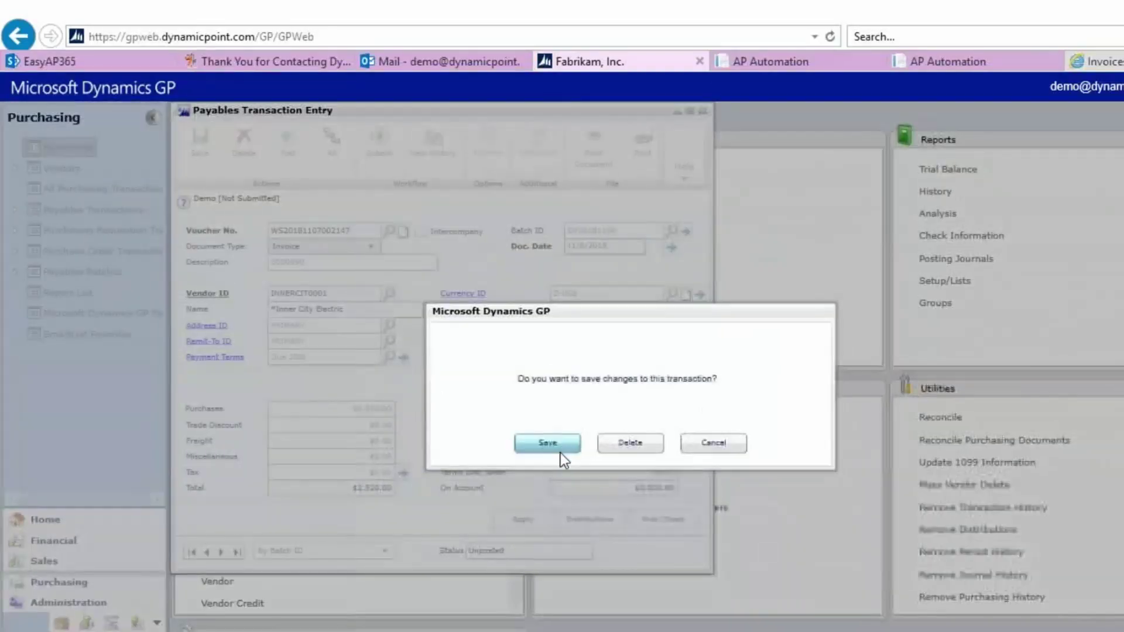
{"action": "left_click", "coordinate": [546, 444]}
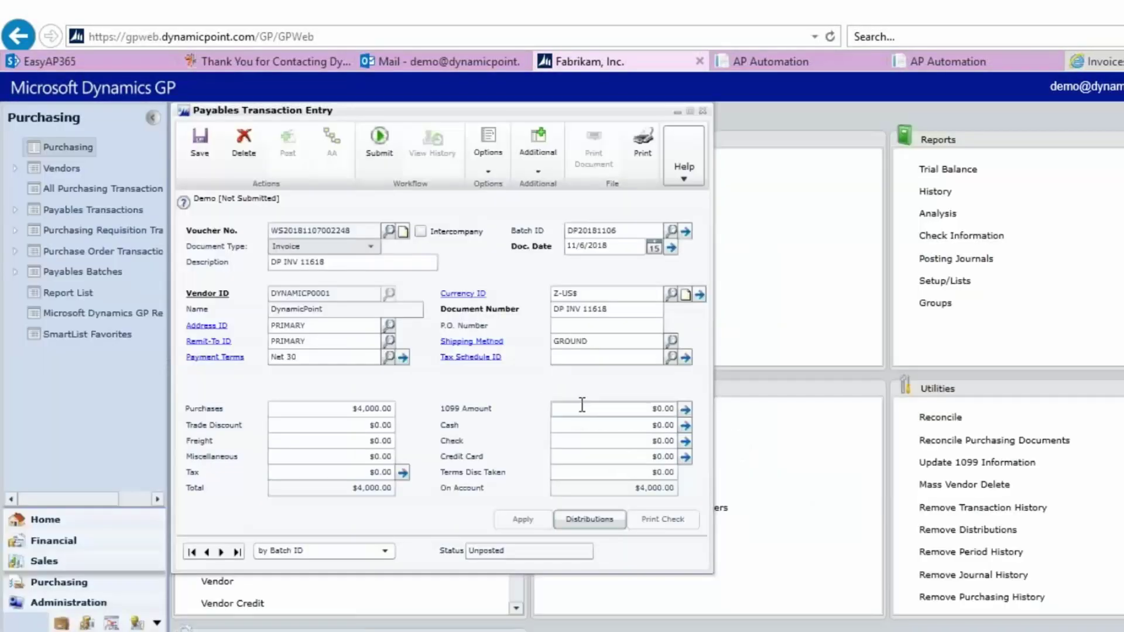
{"action": "triple_click", "coordinate": [348, 265]}
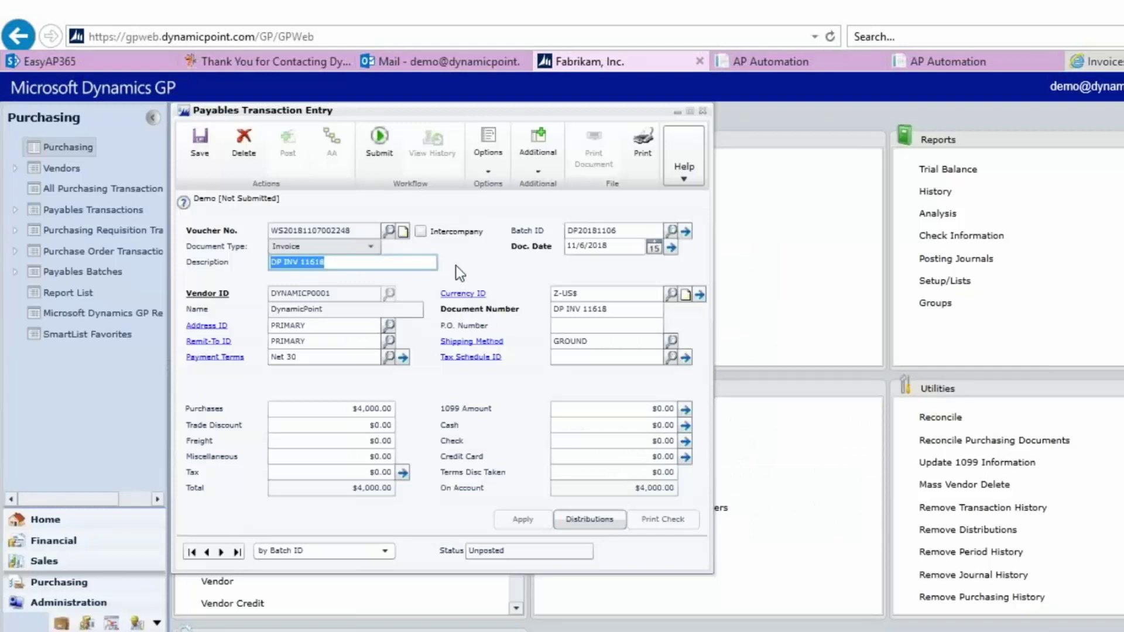
{"action": "left_click", "coordinate": [585, 523]}
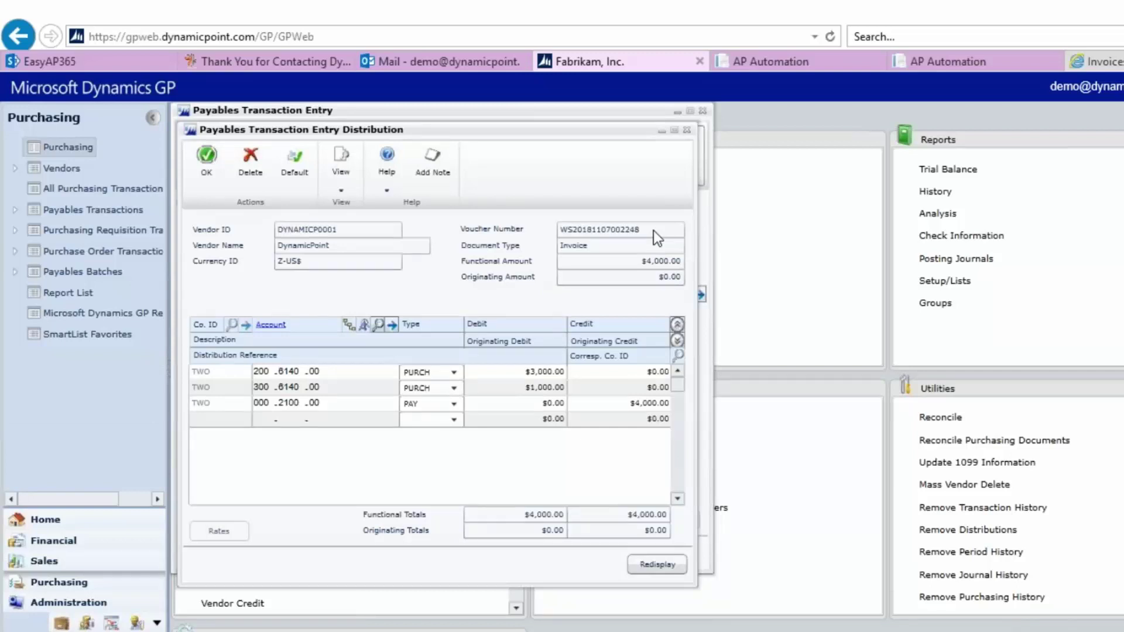
{"action": "left_click", "coordinate": [688, 131]}
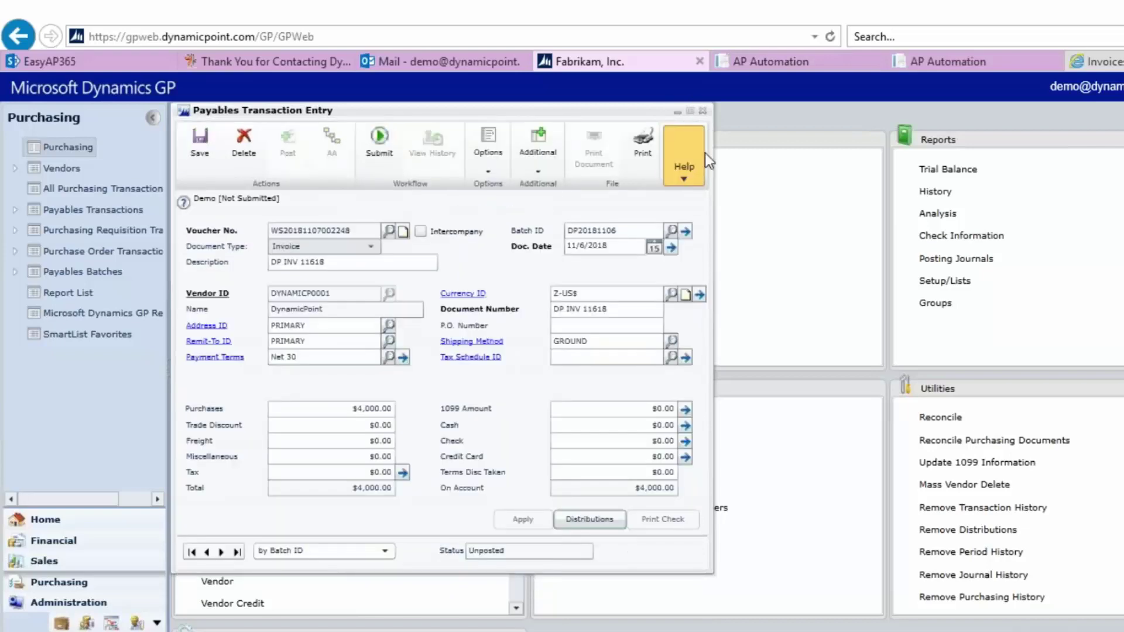
{"action": "left_click", "coordinate": [704, 113]}
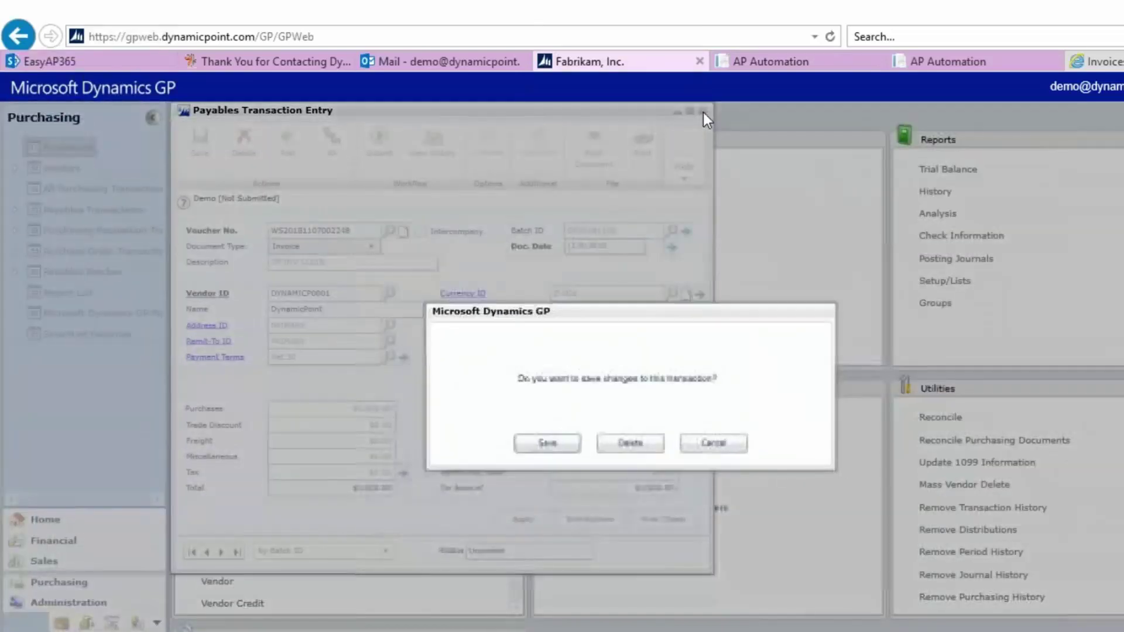
{"action": "left_click", "coordinate": [539, 443]}
{"action": "mouse_move", "coordinate": [352, 255]}
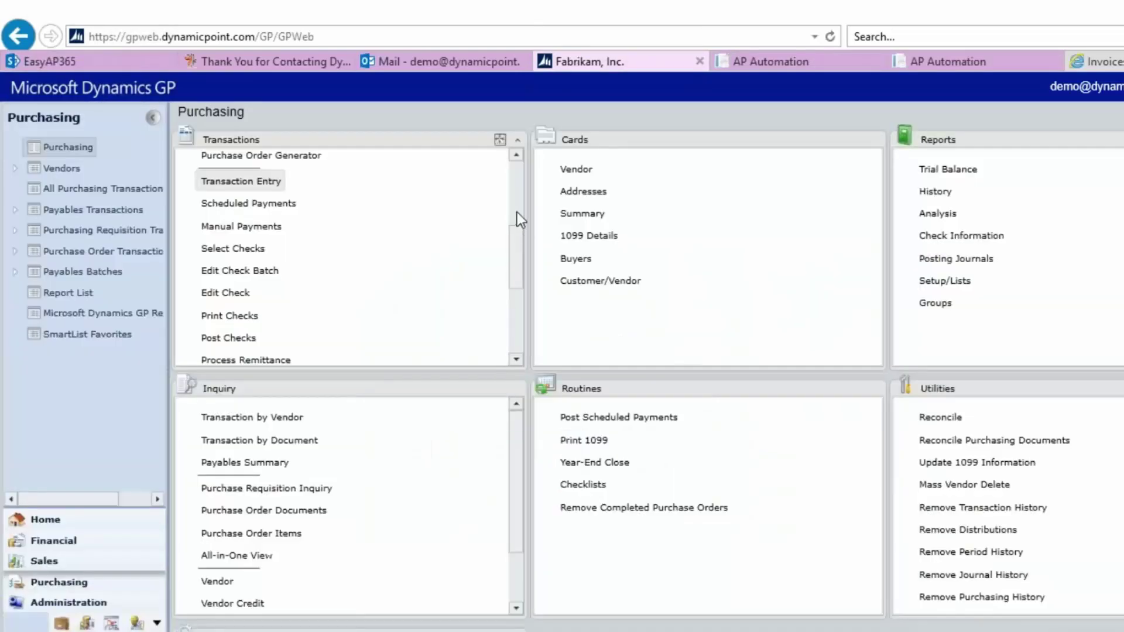
{"action": "scroll", "coordinate": [518, 211], "scroll_direction": "up", "scroll_amount": 5}
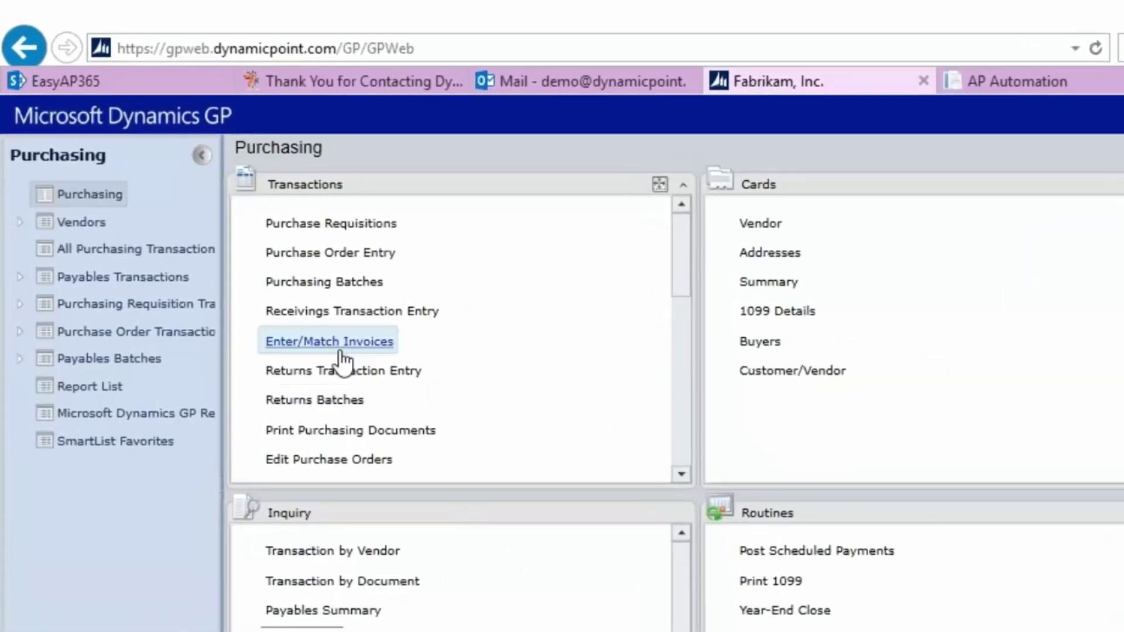
{"action": "left_click", "coordinate": [341, 358]}
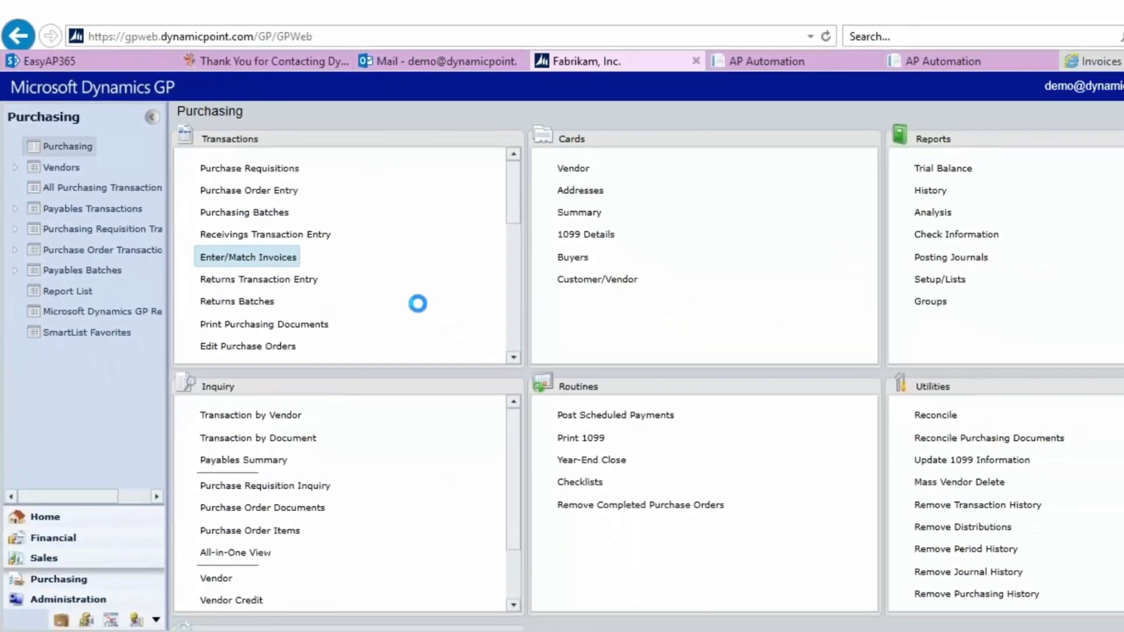
{"action": "left_click", "coordinate": [412, 223]}
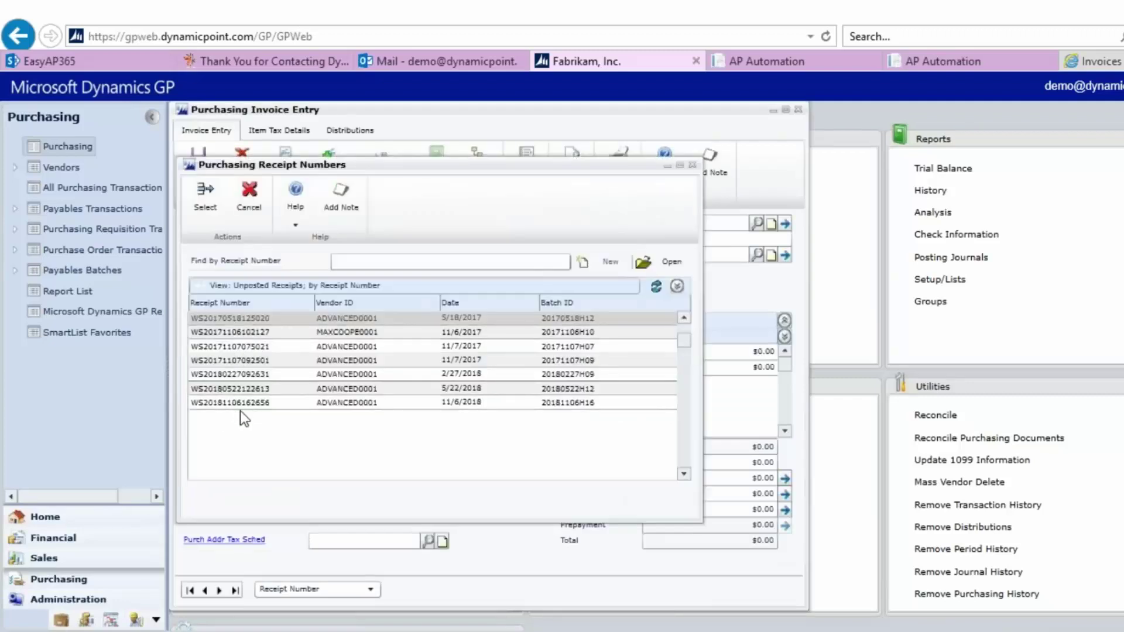
{"action": "left_click", "coordinate": [245, 405]}
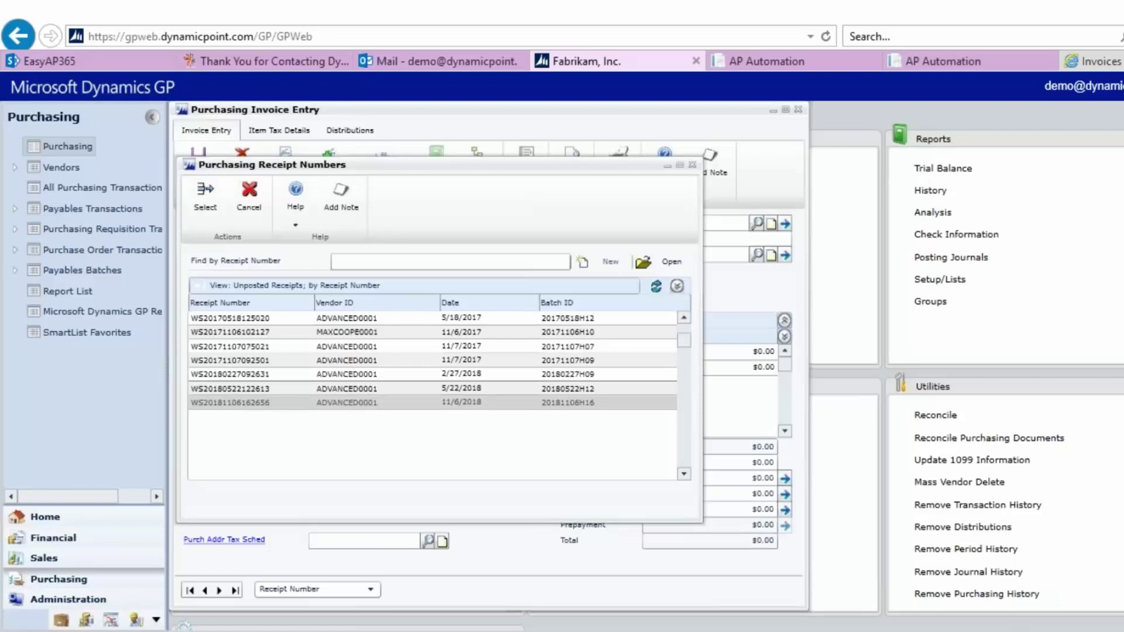
{"action": "key", "text": "Return"}
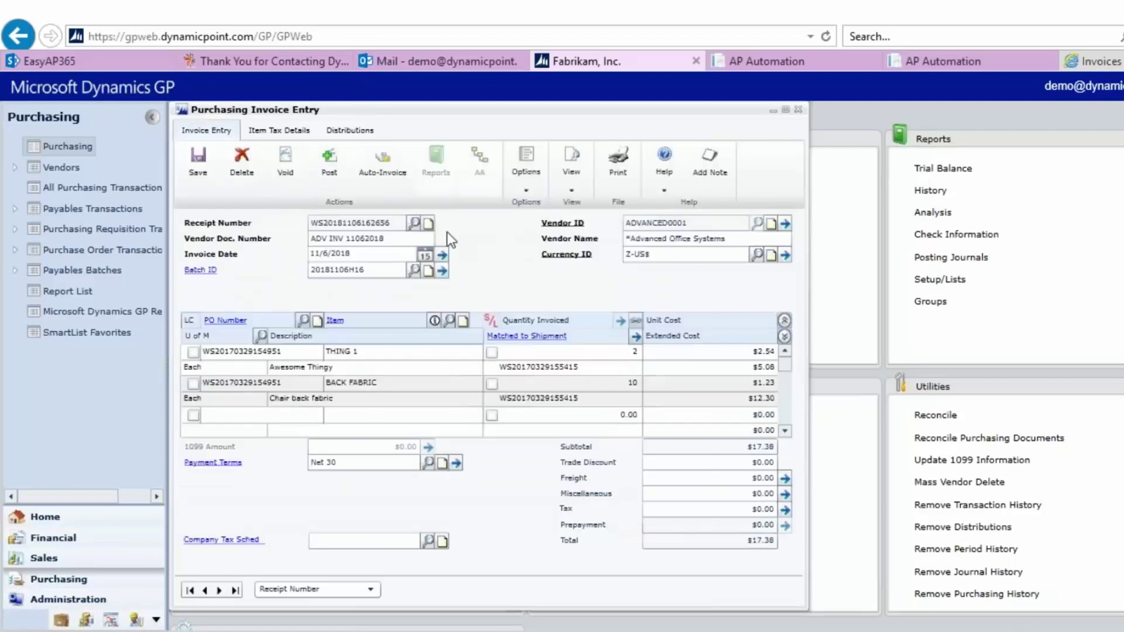
Step: Review invoice ADV INV 11062018's two lines totalling $17.38, then return to EasyAP365
{"action": "key", "text": "Tab"}
{"action": "key", "text": "Tab"}
{"action": "key", "text": "Tab"}
{"action": "left_click", "coordinate": [384, 353]}
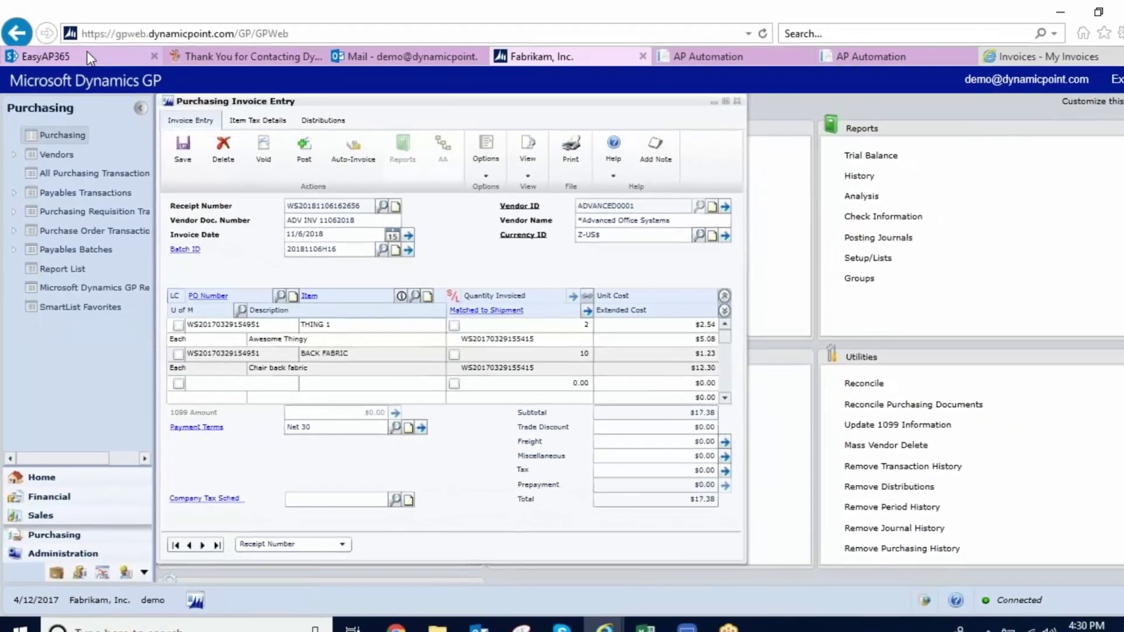
{"action": "left_click", "coordinate": [87, 51]}
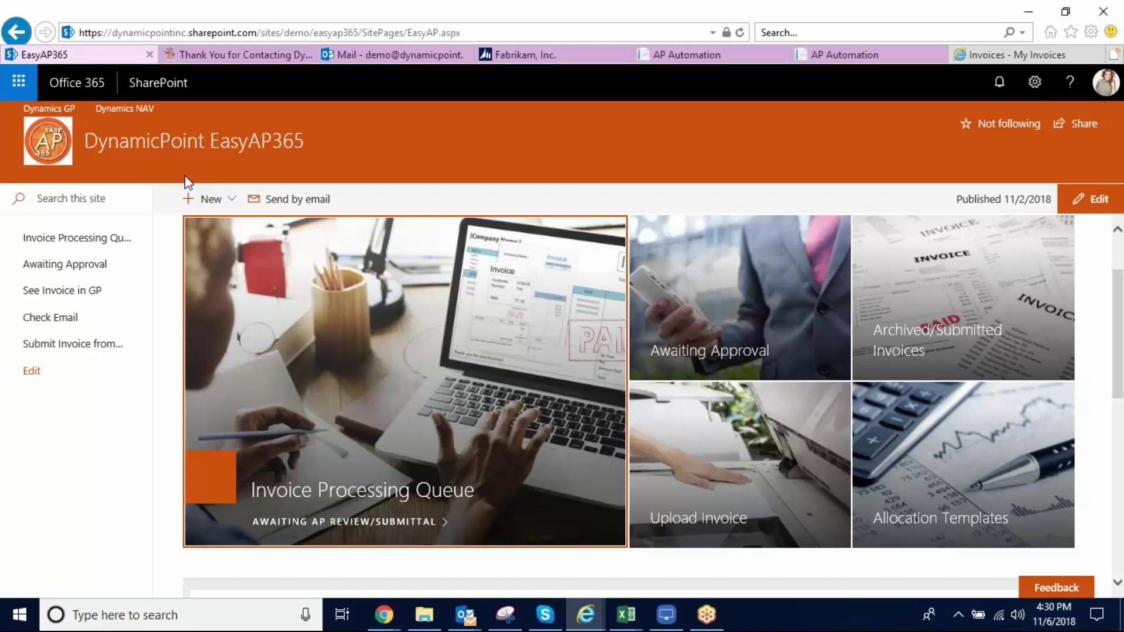
{"action": "mouse_move", "coordinate": [1120, 299]}
{"action": "left_mouse_down"}
{"action": "mouse_move", "coordinate": [1121, 430]}
{"action": "mouse_move", "coordinate": [1121, 237]}
{"action": "left_mouse_up"}
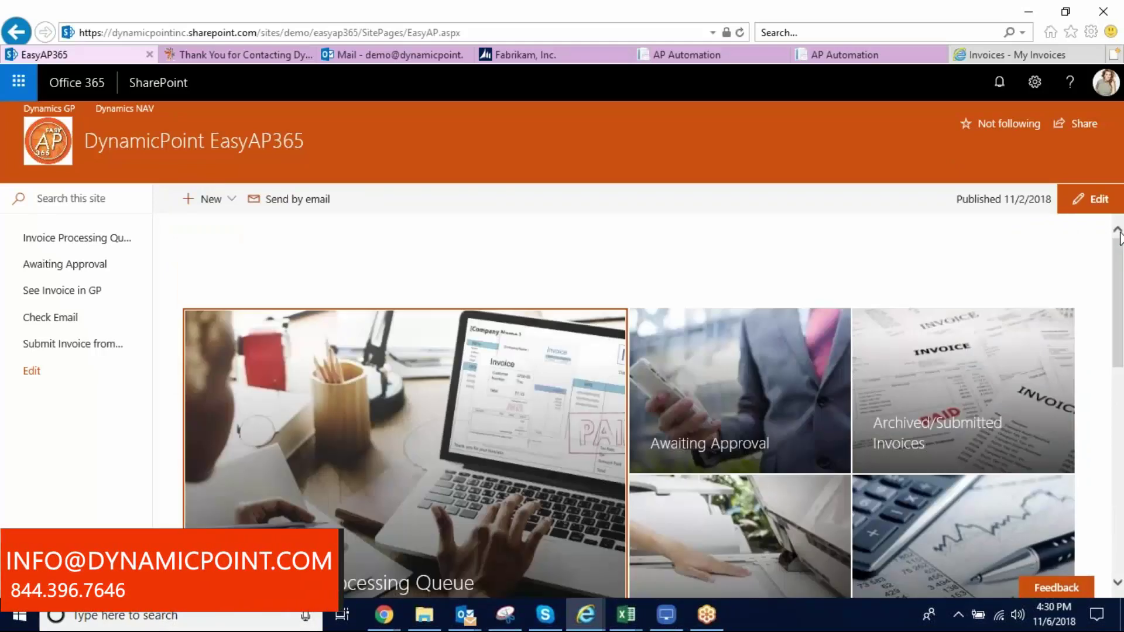